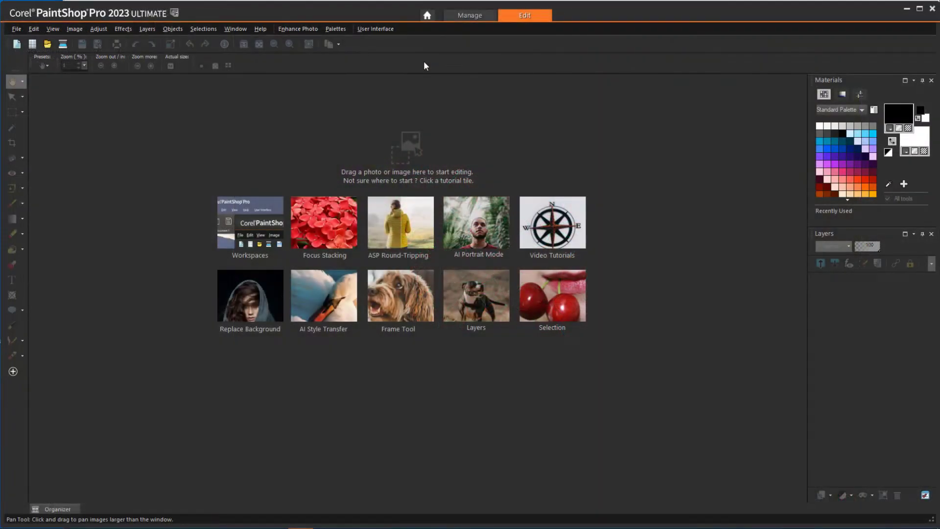
Stack all twelve FlowerMultiFocus photos (DSC_01–DSC_12) into one image in Focus Stacking
{"action": "left_click", "coordinate": [19, 31]}
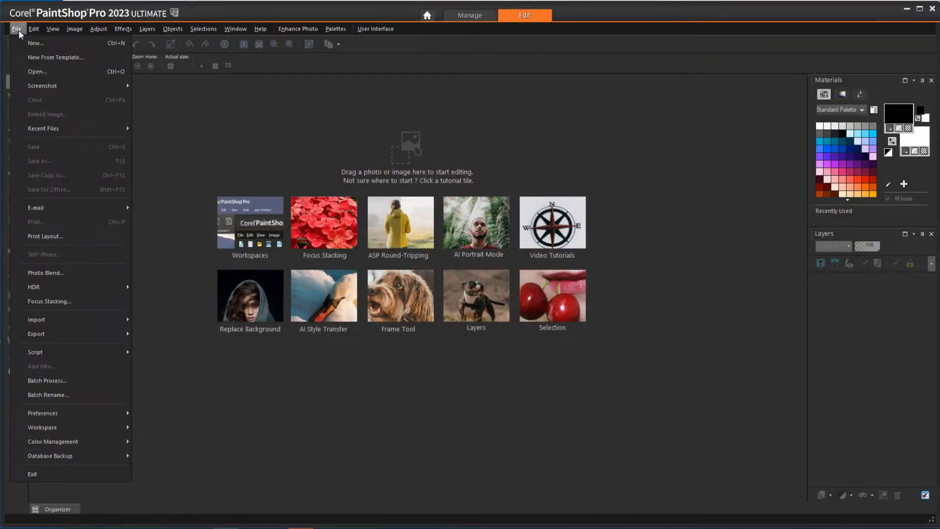
{"action": "left_click", "coordinate": [79, 304]}
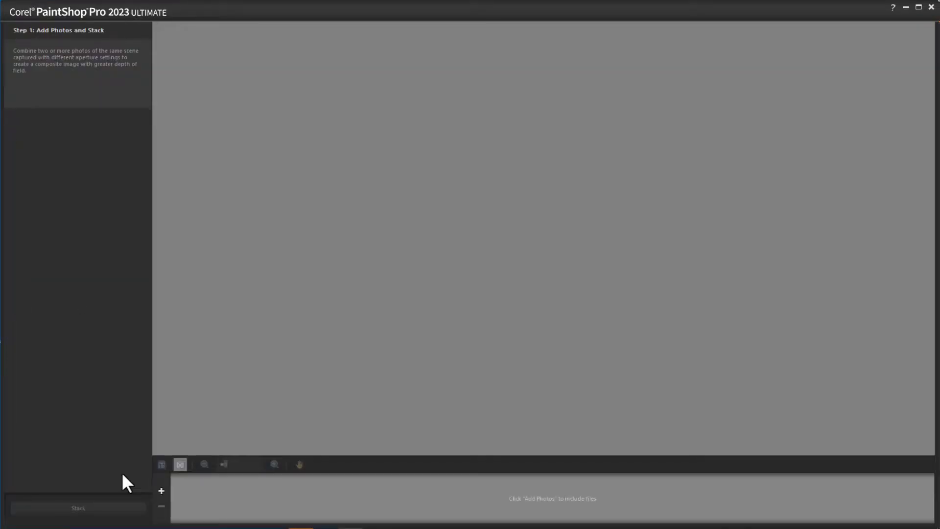
{"action": "left_click", "coordinate": [160, 491]}
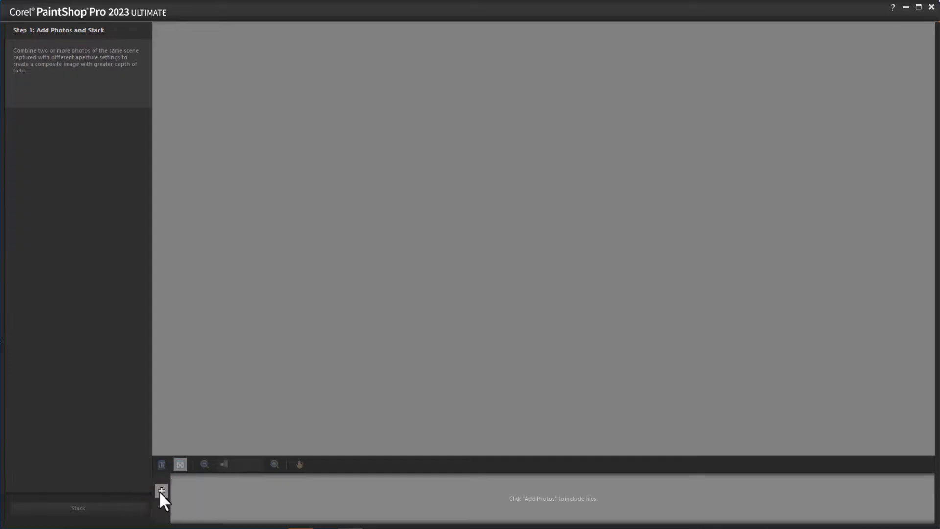
{"action": "double_click", "coordinate": [406, 235]}
{"action": "key", "text": "ctrl+a"}
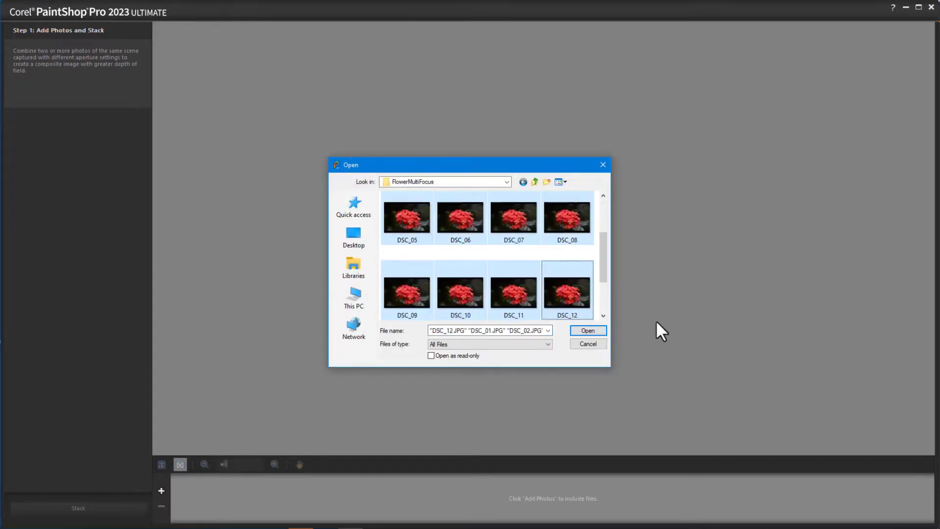
{"action": "left_click", "coordinate": [593, 331]}
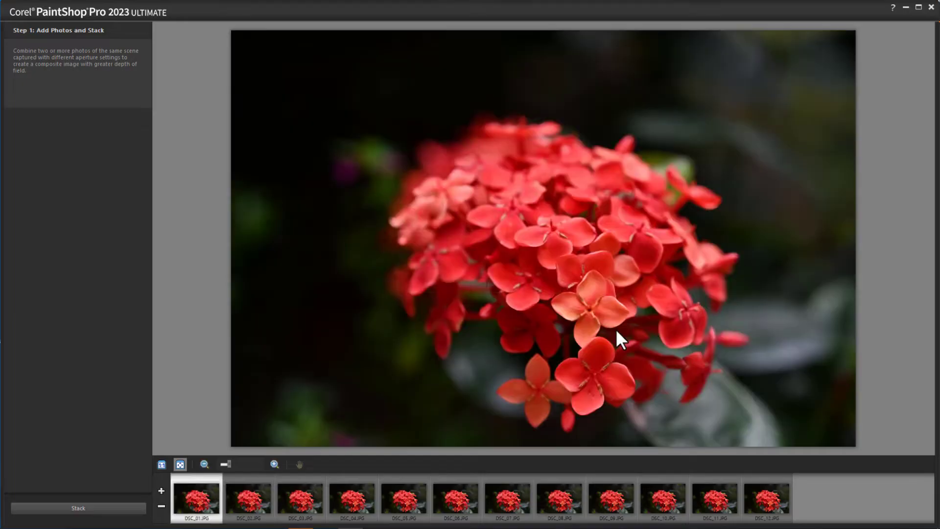
{"action": "left_click", "coordinate": [135, 508]}
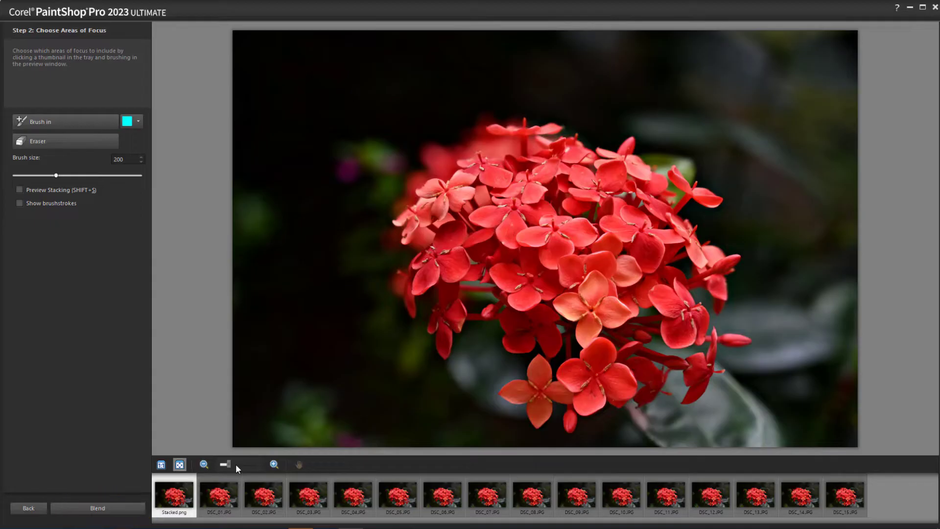
Use DSC_15 as the focus source with stacking preview and a larger brush, then blend
{"action": "left_click_drag", "start_coordinate": [231, 465], "coordinate": [237, 465]}
{"action": "left_click", "coordinate": [298, 464]}
{"action": "left_click_drag", "start_coordinate": [529, 211], "coordinate": [547, 245]}
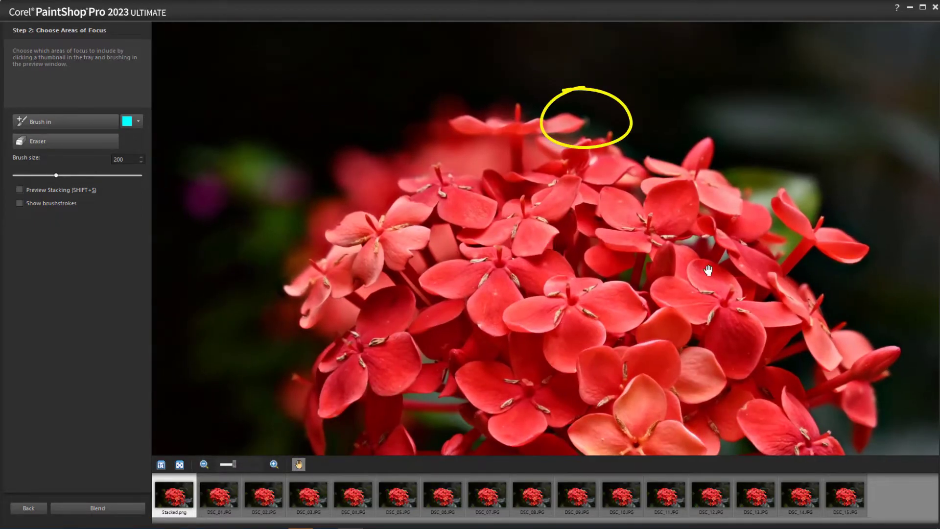
{"action": "left_click", "coordinate": [849, 500]}
{"action": "key", "text": "shift+s"}
{"action": "left_click_drag", "start_coordinate": [56, 176], "coordinate": [83, 176]}
{"action": "scroll", "coordinate": [594, 109], "scroll_direction": "down", "scroll_amount": 5}
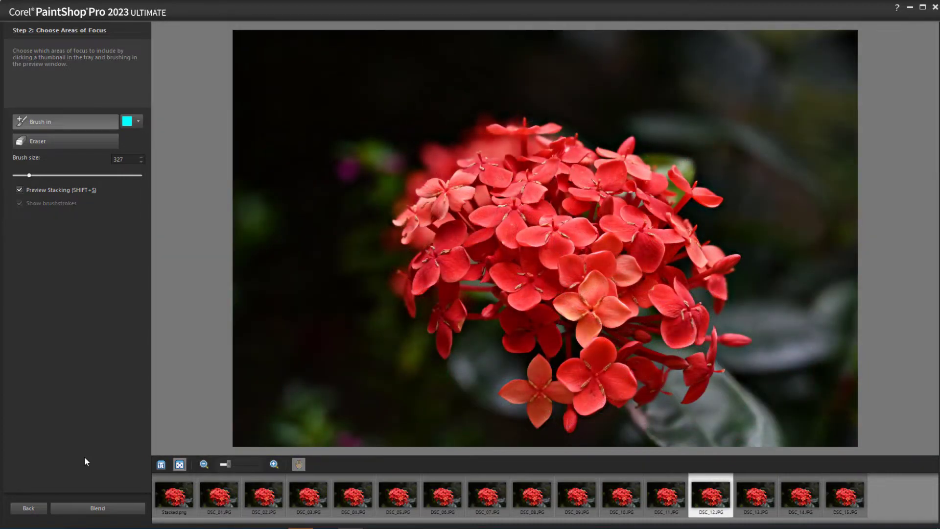
{"action": "left_click", "coordinate": [91, 508]}
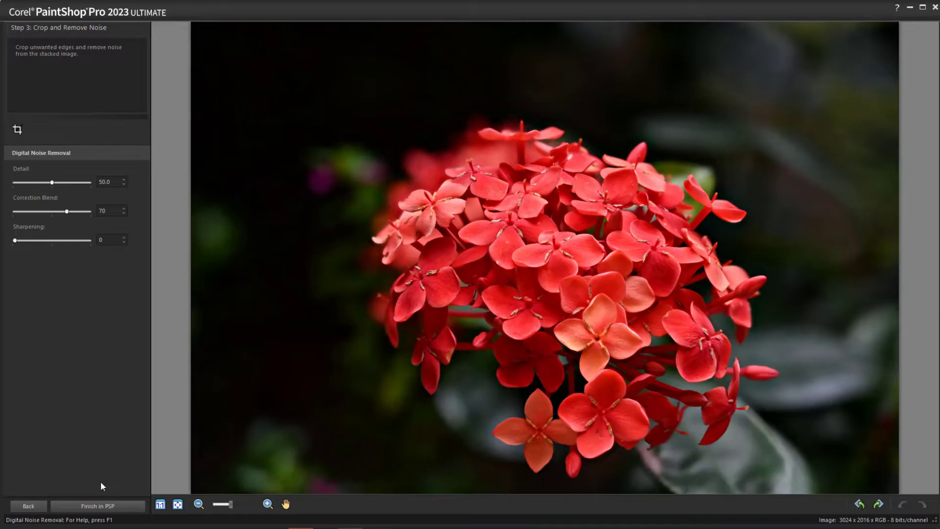
Crop the stacked flower to a 4 x 5 (8 x 10) ratio framing the blossom
{"action": "left_click", "coordinate": [17, 130]}
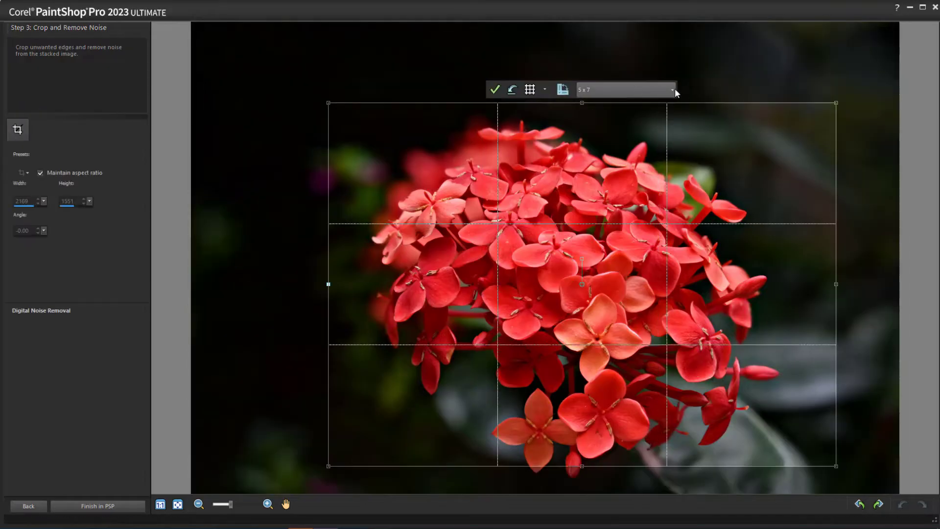
{"action": "left_click", "coordinate": [674, 89]}
{"action": "left_click", "coordinate": [652, 139]}
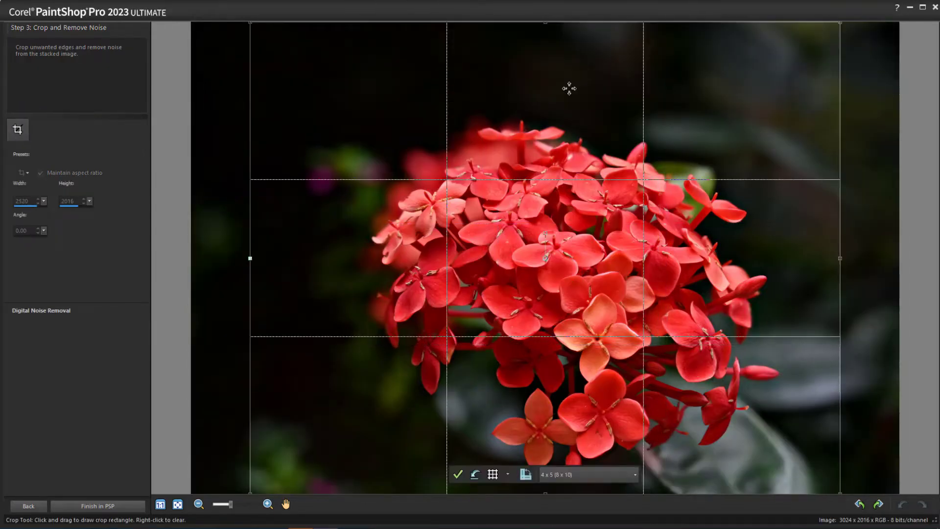
{"action": "left_click_drag", "start_coordinate": [248, 21], "coordinate": [431, 169]}
{"action": "left_click_drag", "start_coordinate": [490, 235], "coordinate": [388, 161]}
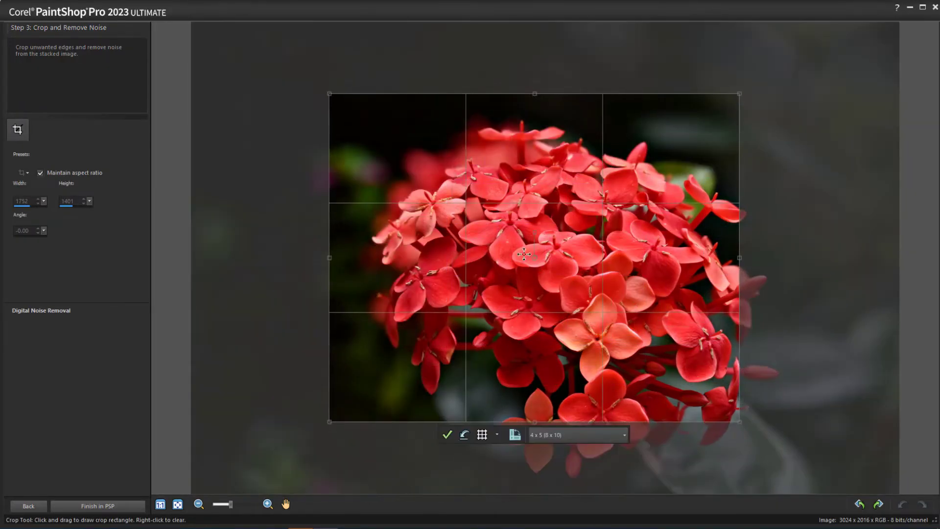
{"action": "left_click_drag", "start_coordinate": [739, 419], "coordinate": [826, 490]}
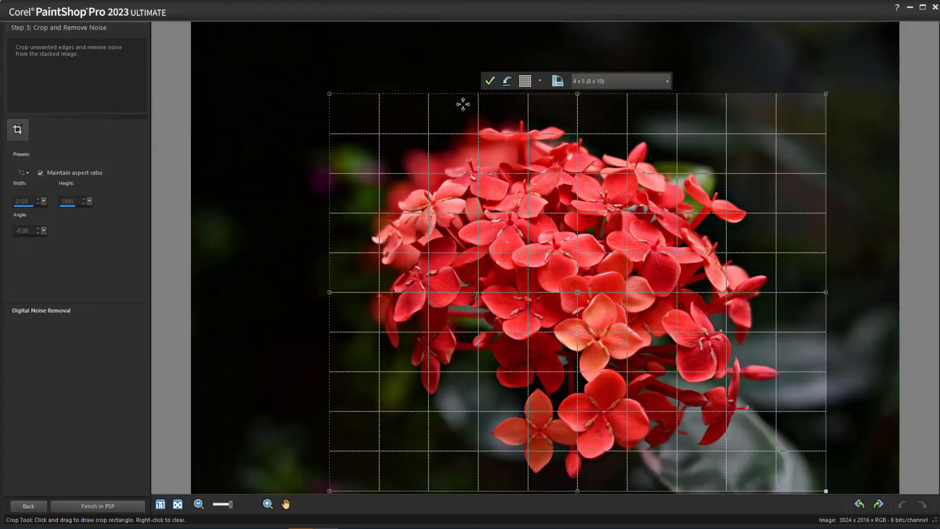
{"action": "left_click", "coordinate": [488, 81]}
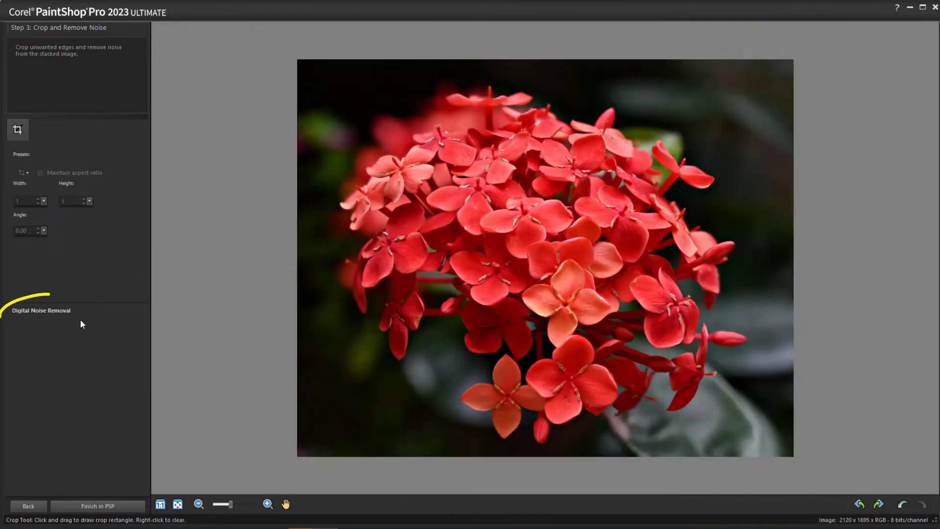
Remove noise with Detail 92 and Sharpening 58, then send the result to PaintShop Pro
{"action": "left_click", "coordinate": [68, 313]}
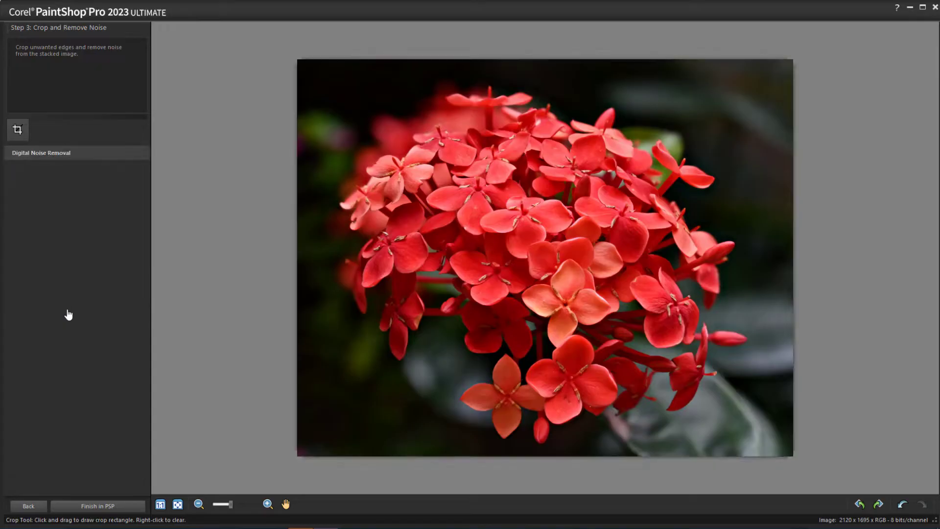
{"action": "left_click_drag", "start_coordinate": [52, 182], "coordinate": [82, 183]}
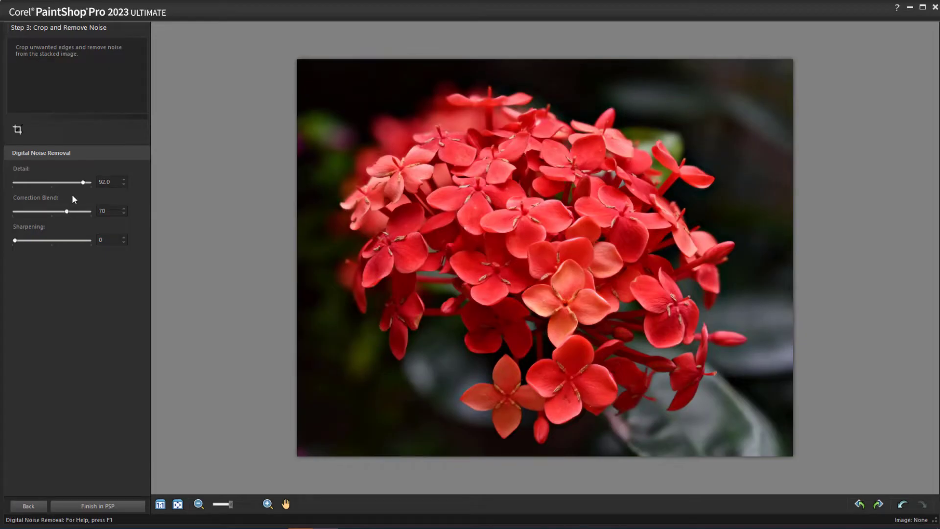
{"action": "left_click_drag", "start_coordinate": [17, 241], "coordinate": [72, 242]}
{"action": "left_click_drag", "start_coordinate": [72, 241], "coordinate": [57, 240]}
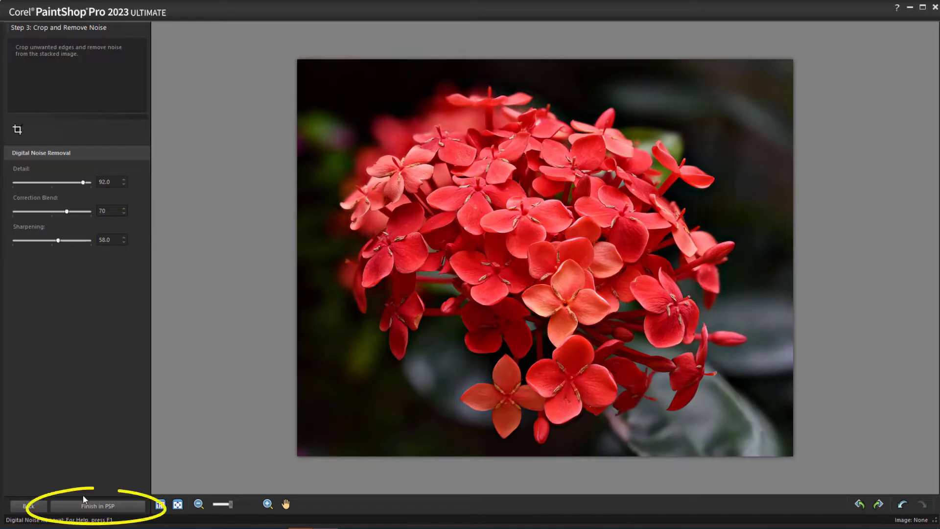
{"action": "left_click", "coordinate": [95, 506]}
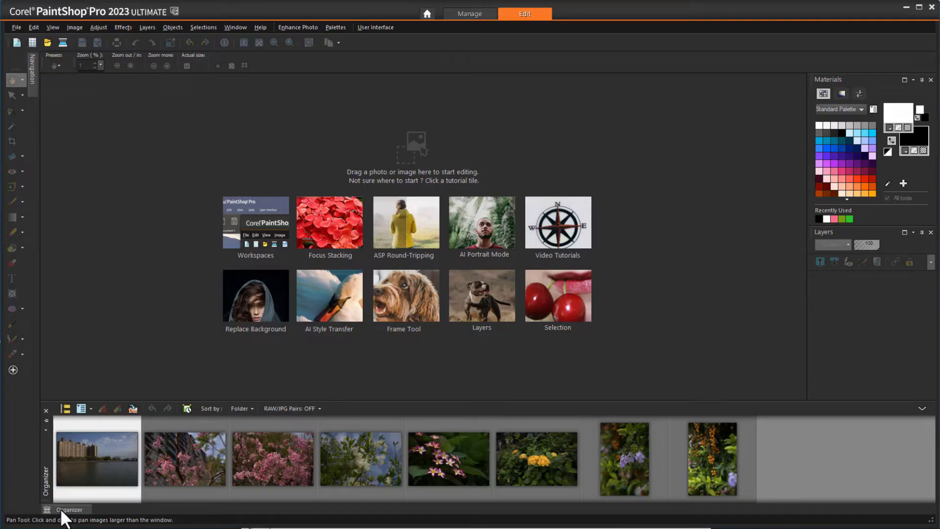
Open four selected NEF RAW photos from the Organizer in AfterShot Lab
{"action": "left_click", "coordinate": [168, 465], "text": "ctrl"}
{"action": "left_click", "coordinate": [333, 462], "text": "ctrl"}
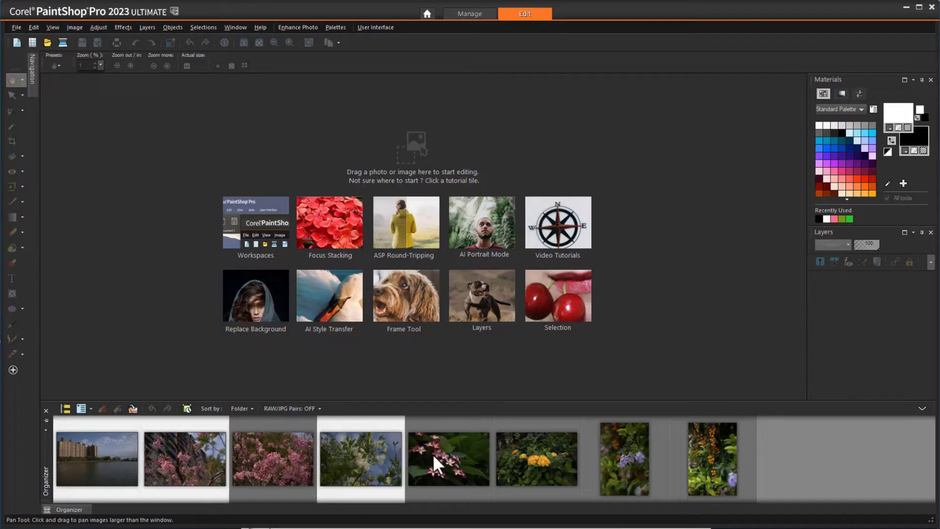
{"action": "left_click", "coordinate": [433, 458], "text": "ctrl"}
{"action": "left_click_drag", "start_coordinate": [451, 371], "coordinate": [449, 320]}
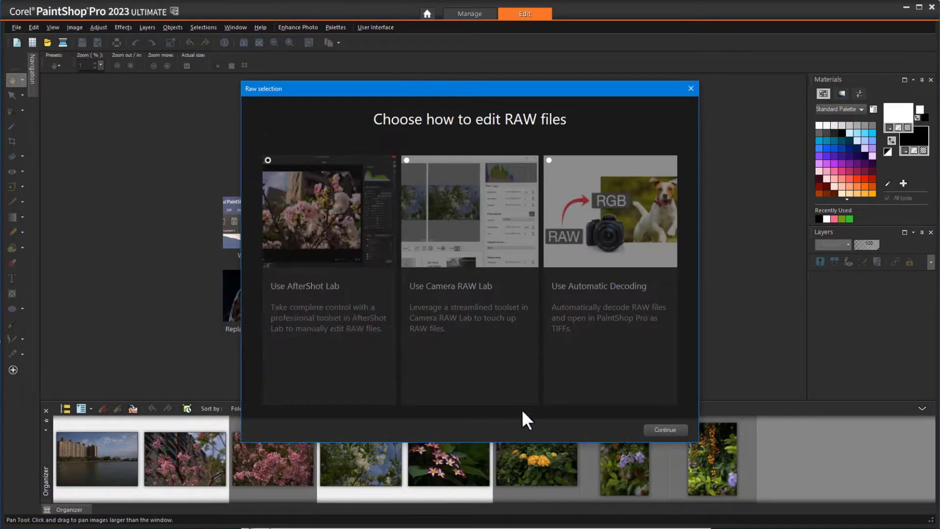
{"action": "left_click", "coordinate": [664, 430]}
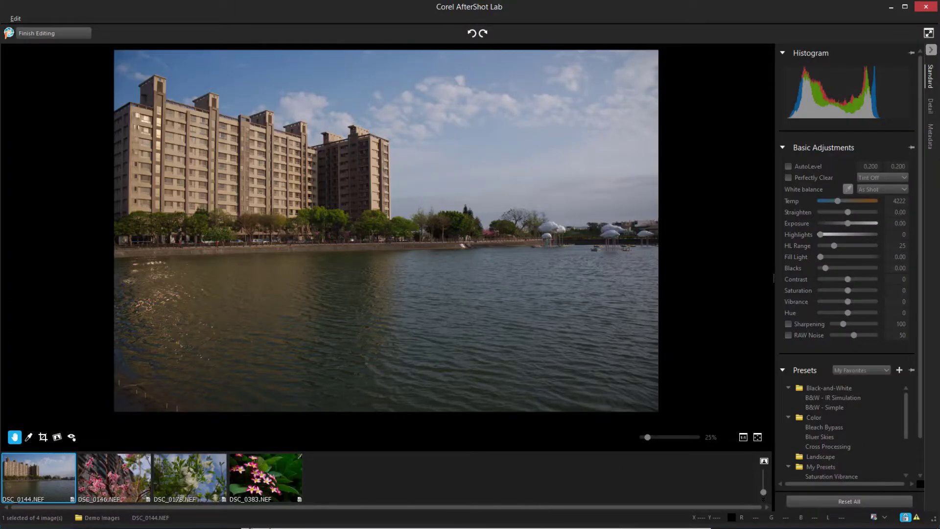
Switch to the DSC_0178 white flower photo and briefly try AutoLevel and Perfectly Clear
{"action": "left_click", "coordinate": [117, 483]}
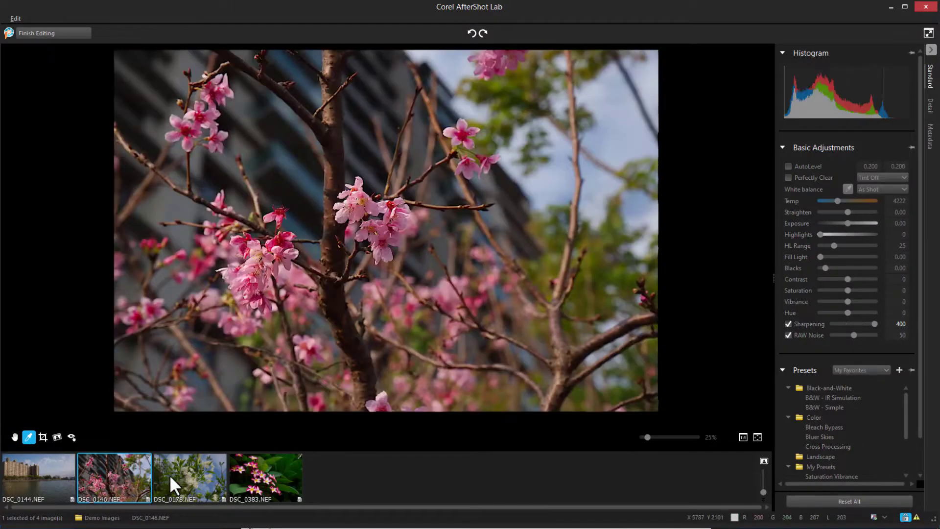
{"action": "left_click", "coordinate": [178, 487]}
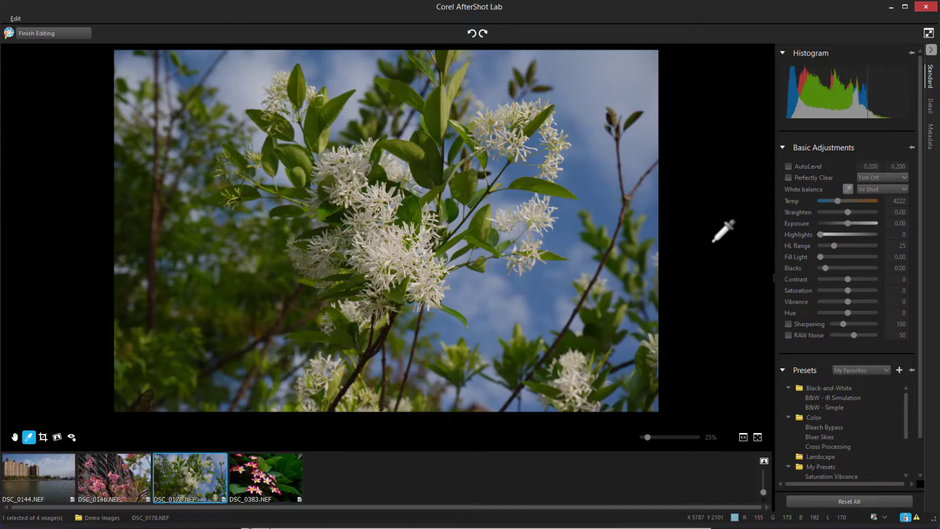
{"action": "left_click", "coordinate": [789, 166]}
{"action": "left_click", "coordinate": [789, 167]}
{"action": "left_click", "coordinate": [789, 178]}
{"action": "left_click", "coordinate": [788, 177]}
Set the white balance with Click White sampled from the white blossoms, after trying Sunny
{"action": "left_click", "coordinate": [903, 188]}
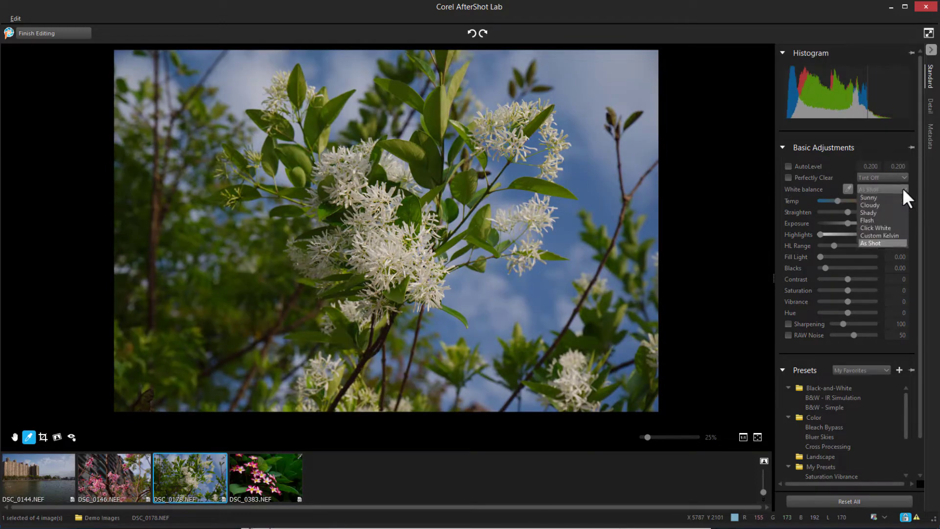
{"action": "left_click", "coordinate": [887, 216]}
{"action": "left_click", "coordinate": [900, 189]}
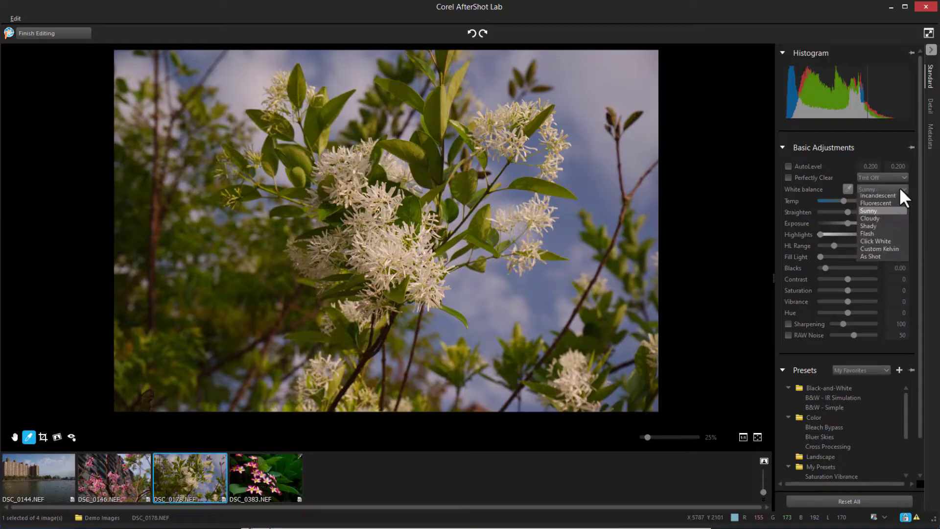
{"action": "left_click", "coordinate": [883, 244]}
{"action": "left_click", "coordinate": [513, 235]}
{"action": "left_click", "coordinate": [497, 205]}
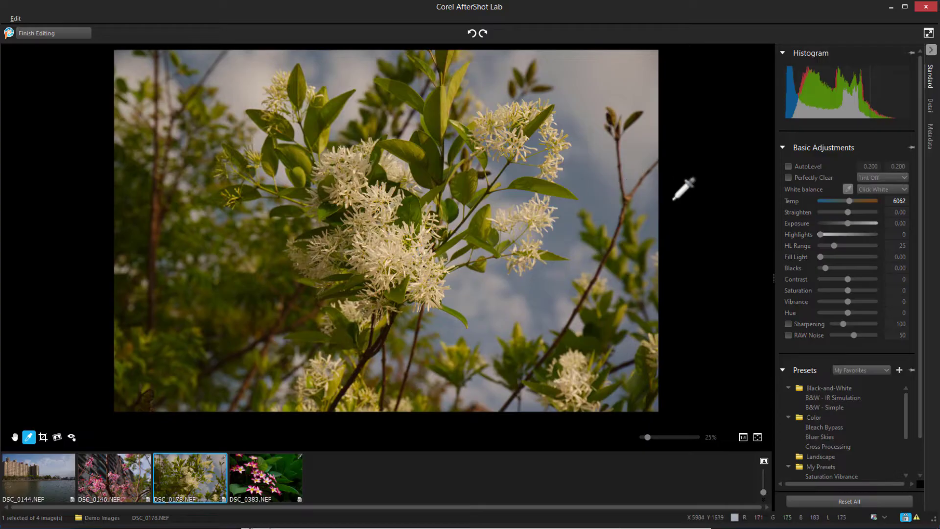
Warm the photo to temperature 7140, then test contrast 27 and reset it to 0
{"action": "left_click_drag", "start_coordinate": [850, 200], "coordinate": [857, 201]}
{"action": "left_click_drag", "start_coordinate": [849, 279], "coordinate": [855, 279]}
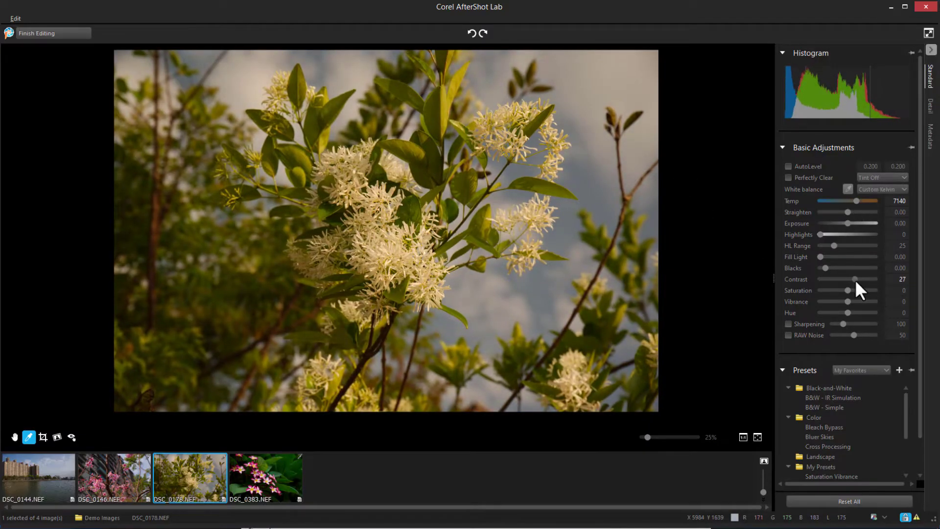
{"action": "double_click", "coordinate": [855, 279]}
Reset all, then give DSC_0144 Cross Processing, Perfectly Clear, saturation 35 and vibrance 33
{"action": "left_click", "coordinate": [846, 499]}
{"action": "key", "text": "Home"}
{"action": "scroll", "coordinate": [922, 428], "scroll_direction": "down", "scroll_amount": 1}
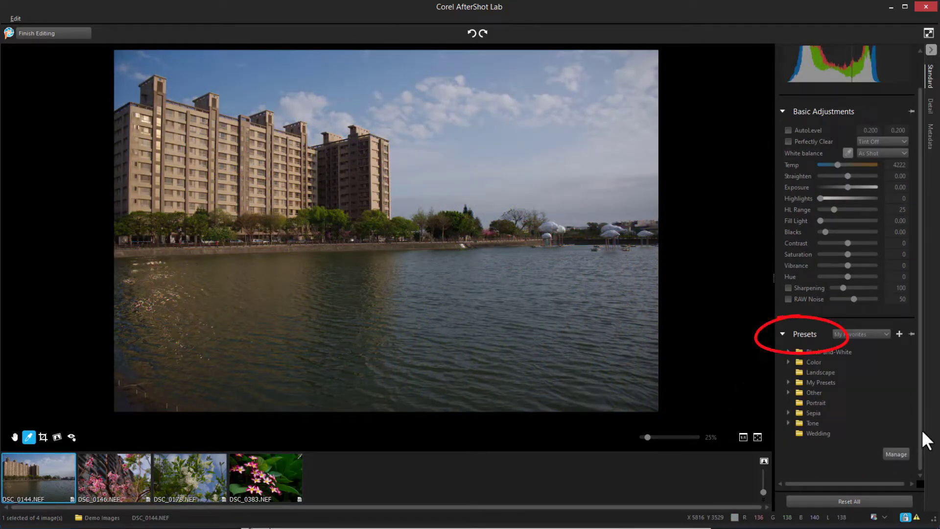
{"action": "left_click", "coordinate": [787, 362]}
{"action": "left_click", "coordinate": [824, 378]}
{"action": "left_click", "coordinate": [833, 390]}
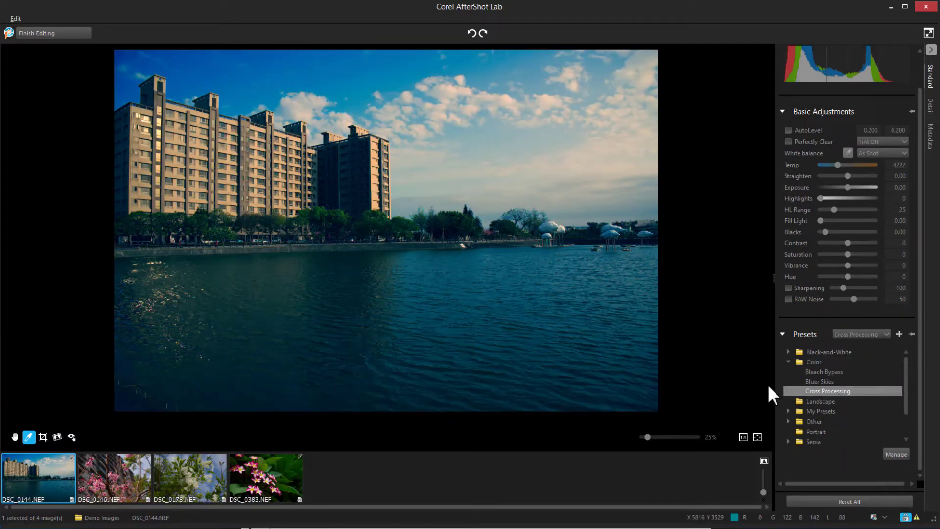
{"action": "scroll", "coordinate": [852, 294], "scroll_direction": "up", "scroll_amount": 2}
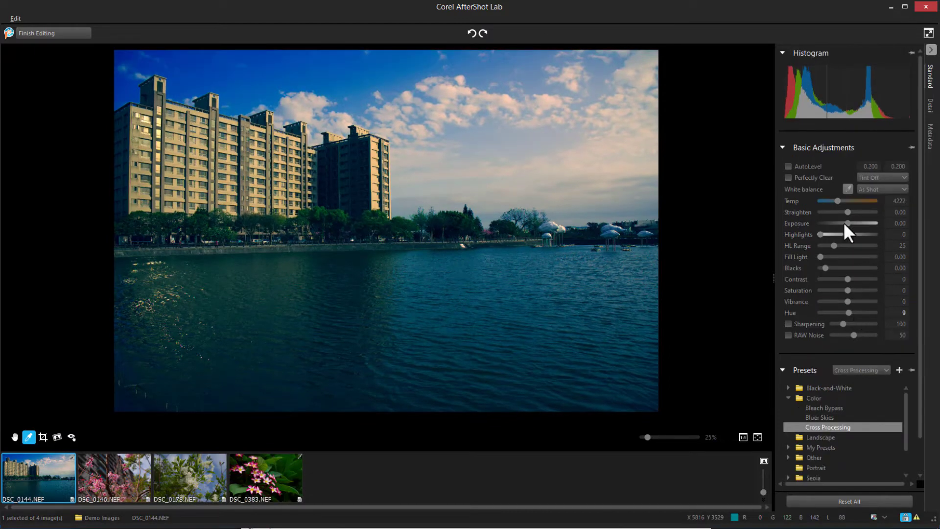
{"action": "left_click", "coordinate": [789, 177]}
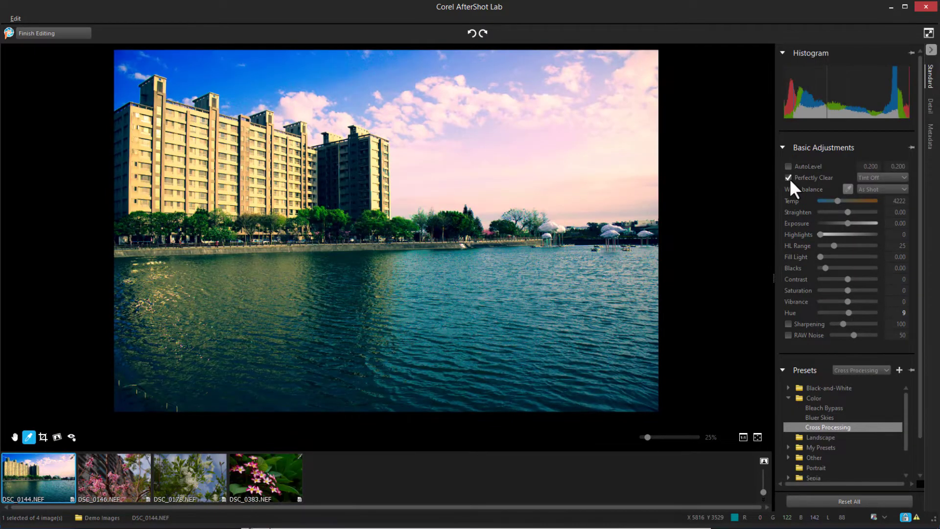
{"action": "left_click_drag", "start_coordinate": [849, 290], "coordinate": [855, 301]}
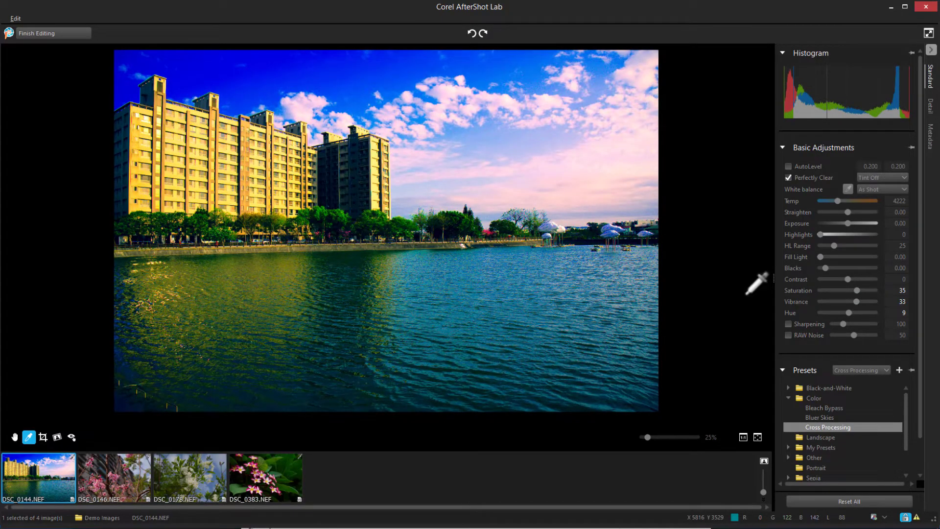
Rename a preset folder to 'My Presets'
{"action": "scroll", "coordinate": [918, 336], "scroll_direction": "down", "scroll_amount": 2}
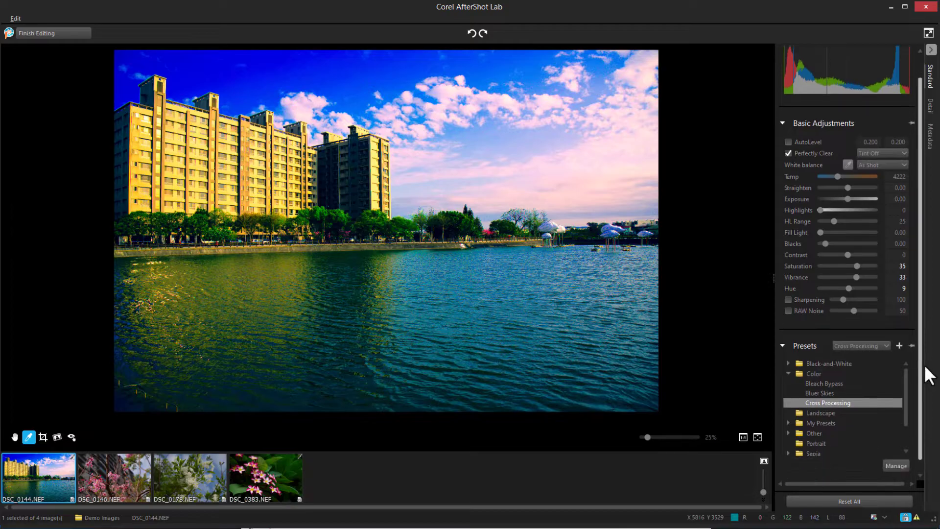
{"action": "left_click", "coordinate": [896, 454]}
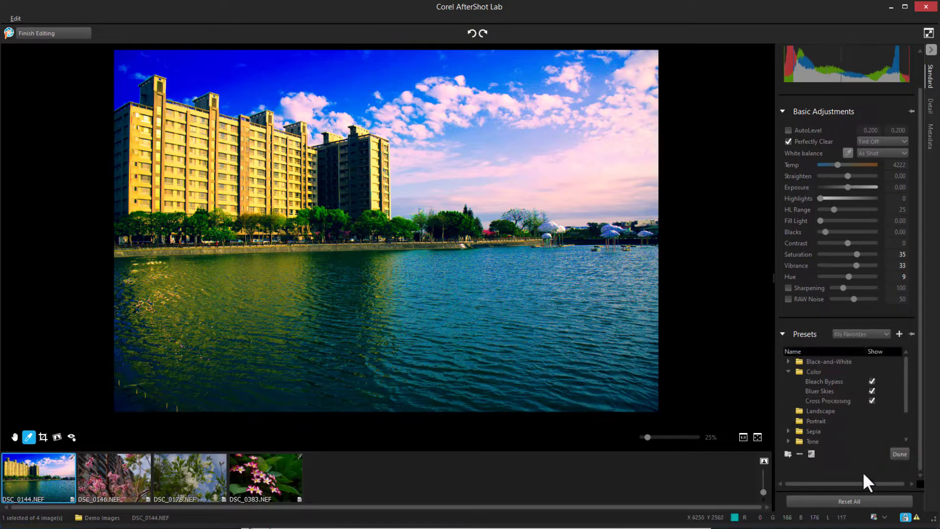
{"action": "scroll", "coordinate": [906, 399], "scroll_direction": "down", "scroll_amount": 2}
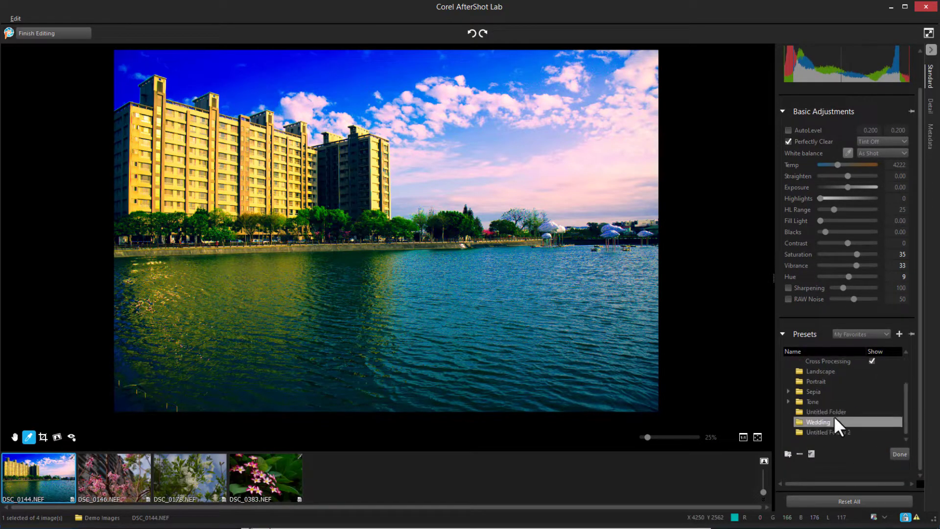
{"action": "double_click", "coordinate": [839, 412]}
{"action": "type", "text": "My Presets"}
{"action": "key", "text": "Return"}
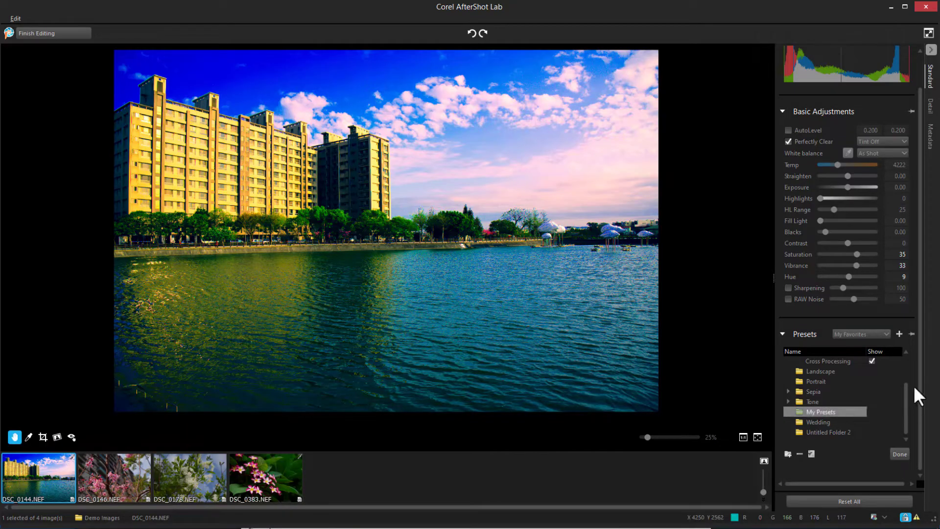
Save the current settings as 'Preset 1' and move it into My Presets
{"action": "left_click", "coordinate": [900, 335]}
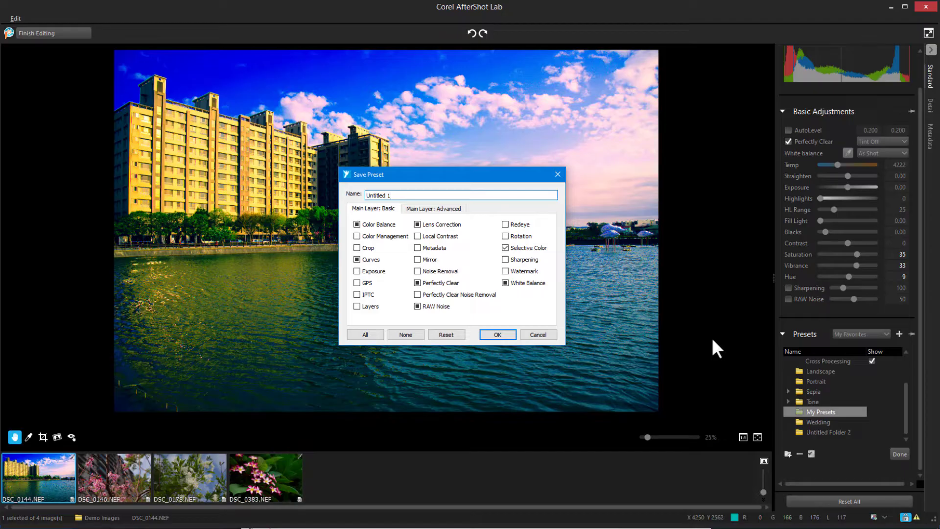
{"action": "triple_click", "coordinate": [434, 195]}
{"action": "type", "text": "Preset 1"}
{"action": "left_click", "coordinate": [497, 334]}
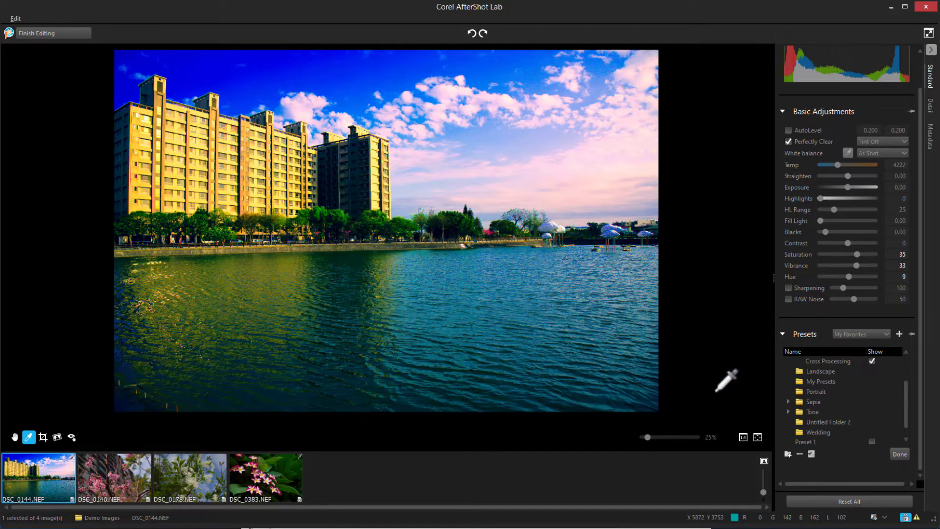
{"action": "left_click_drag", "start_coordinate": [805, 440], "coordinate": [821, 382]}
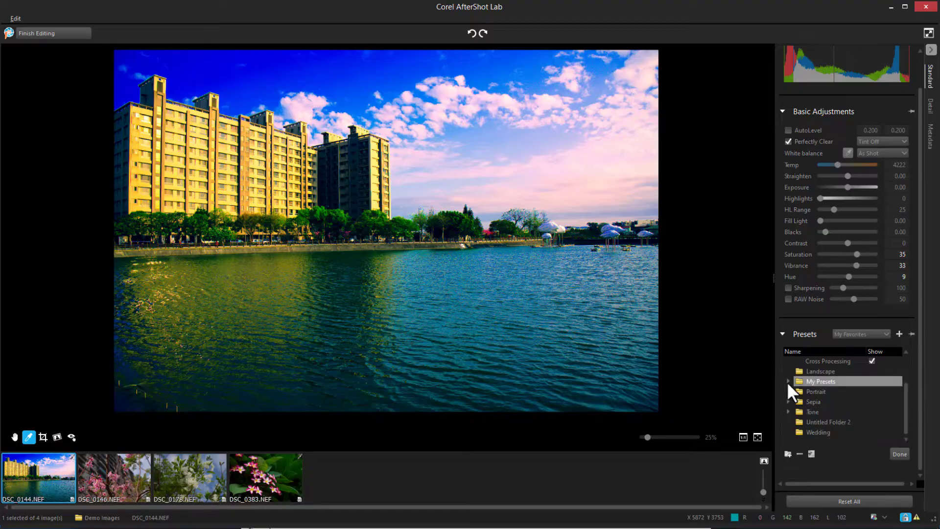
{"action": "left_click", "coordinate": [904, 455]}
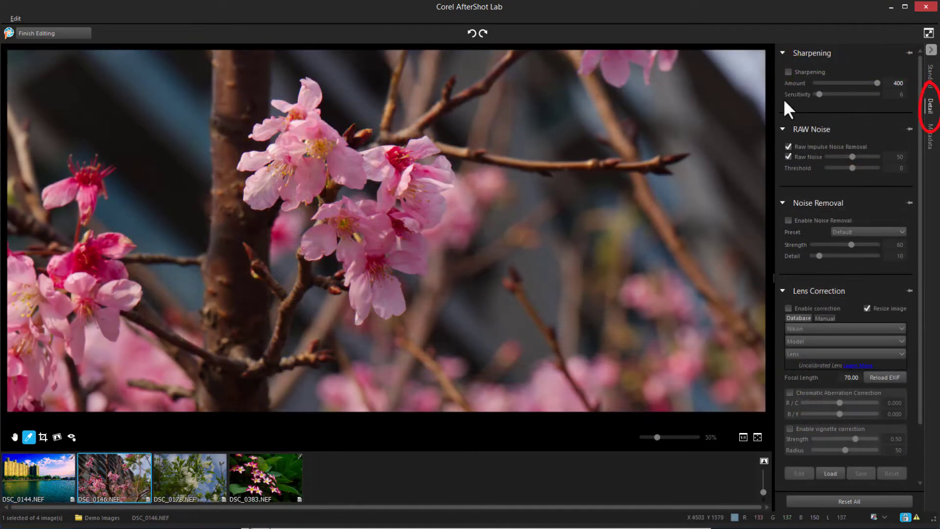
Enable sharpening on DSC_0146, test Mirror and Invert off again, and show its metadata
{"action": "left_click", "coordinate": [788, 72]}
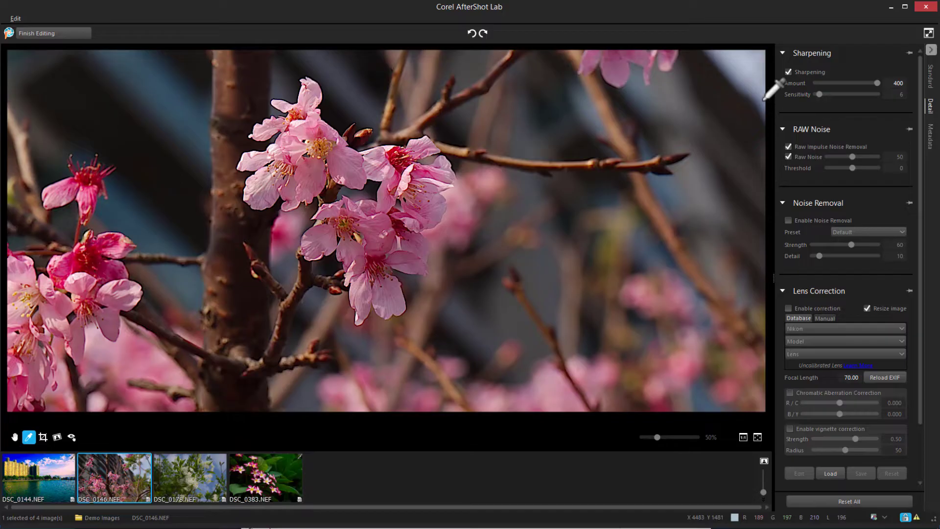
{"action": "scroll", "coordinate": [919, 227], "scroll_direction": "down", "scroll_amount": 3}
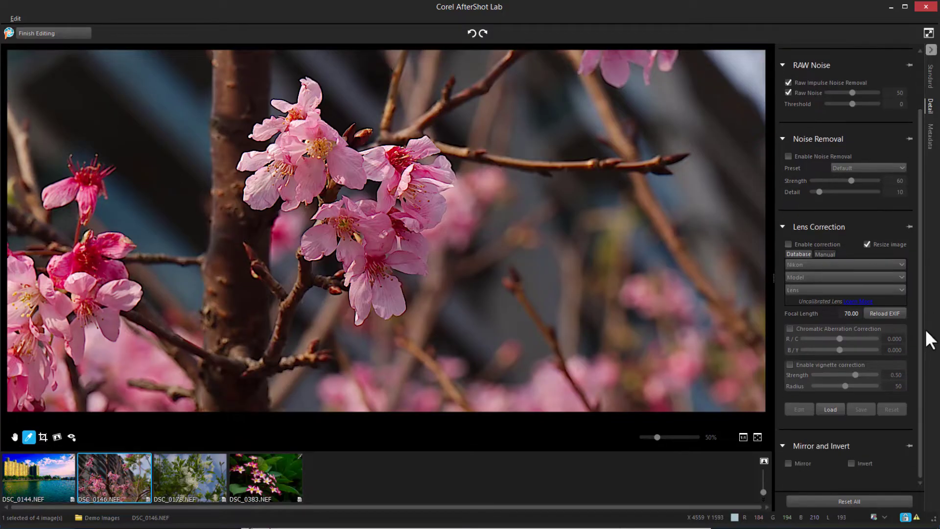
{"action": "left_click", "coordinate": [788, 464]}
{"action": "left_click", "coordinate": [789, 463]}
{"action": "left_click", "coordinate": [852, 463]}
{"action": "left_click", "coordinate": [852, 463]}
{"action": "left_click", "coordinate": [931, 137]}
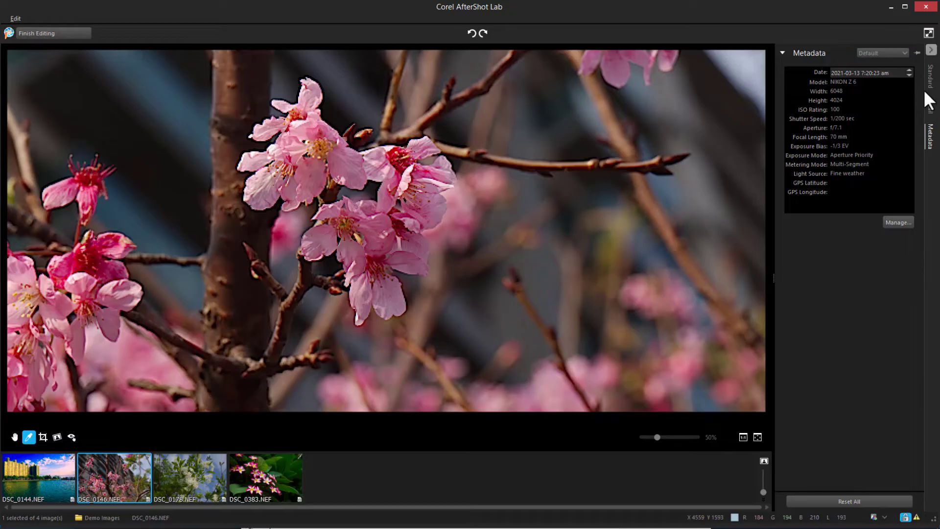
Show the Photographer, then Location metadata fields, and finish editing back to PaintShop Pro
{"action": "left_click", "coordinate": [906, 49]}
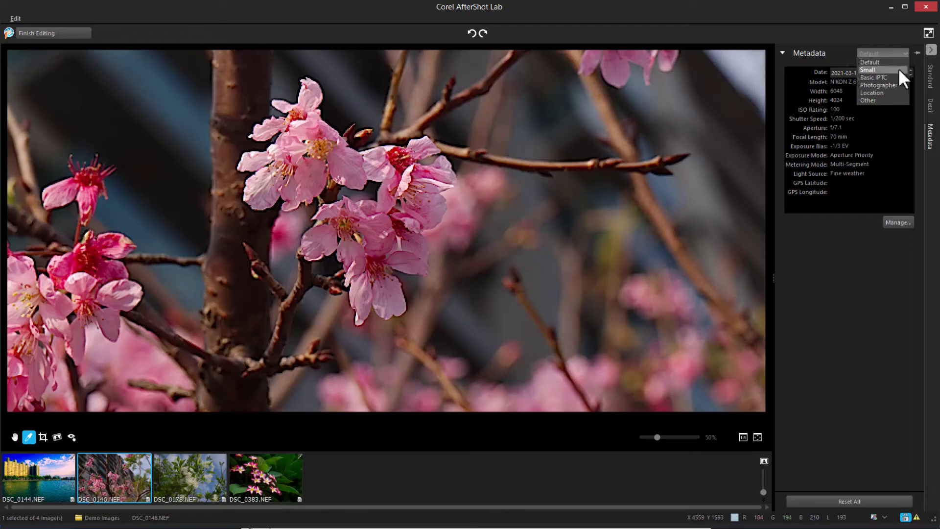
{"action": "left_click", "coordinate": [899, 84]}
{"action": "left_click", "coordinate": [902, 53]}
{"action": "left_click", "coordinate": [896, 93]}
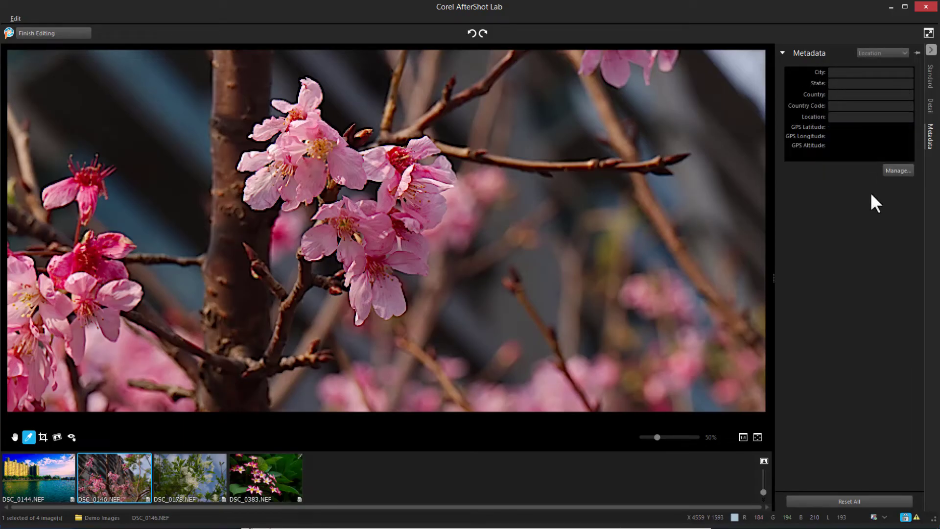
{"action": "left_click", "coordinate": [57, 36]}
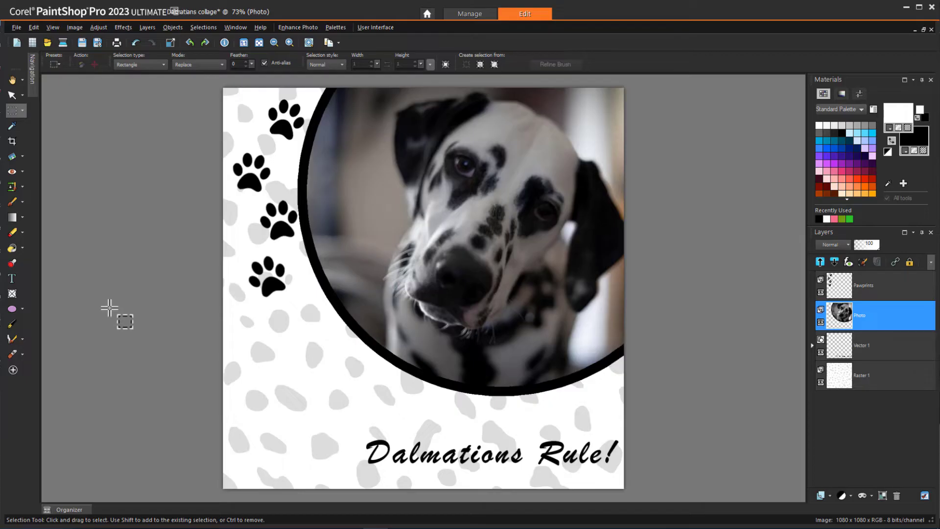
Set up the Frame Tool with a preset frame shape and line width 3
{"action": "left_click", "coordinate": [14, 294]}
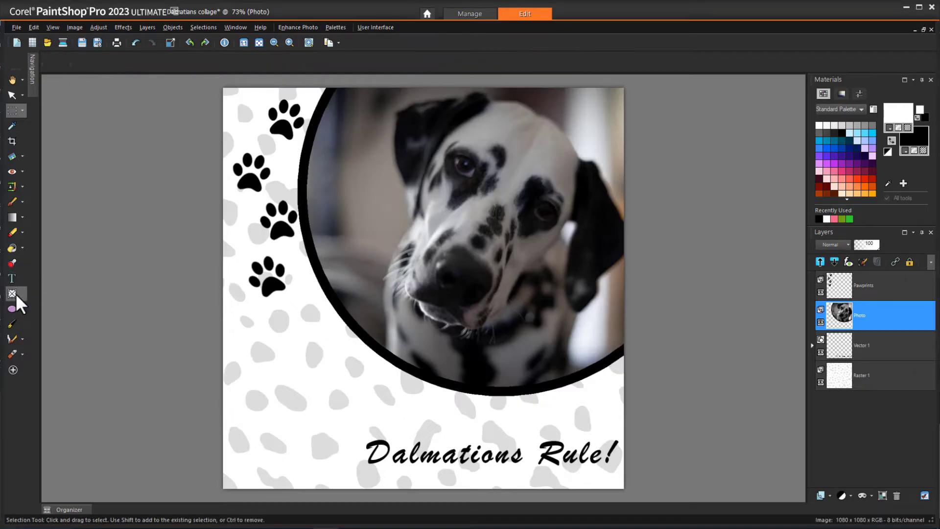
{"action": "left_click", "coordinate": [80, 65]}
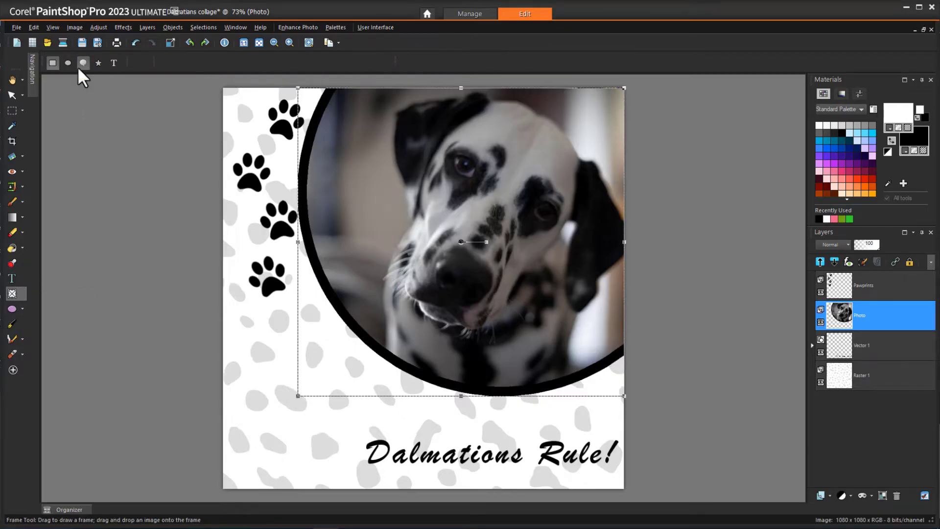
{"action": "left_click", "coordinate": [172, 61]}
{"action": "left_click", "coordinate": [345, 156]}
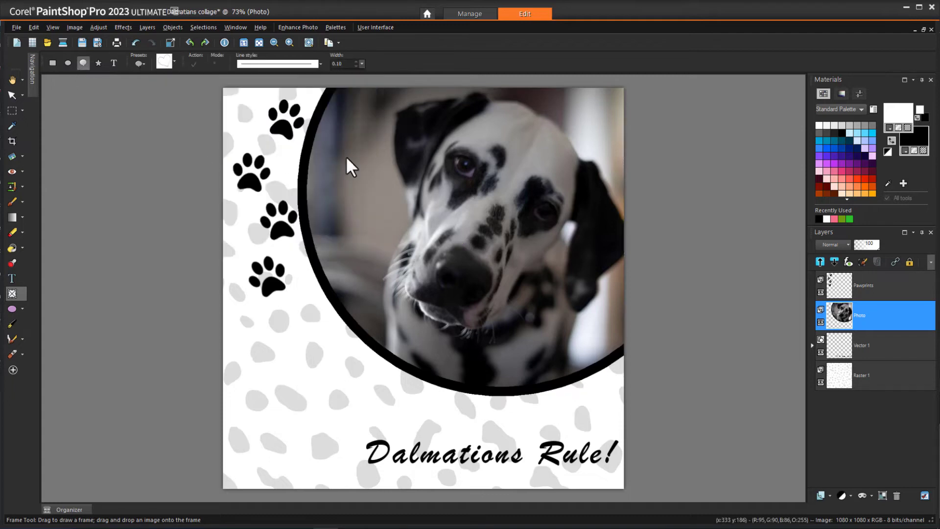
{"action": "left_click", "coordinate": [336, 64]}
{"action": "type", "text": "30"}
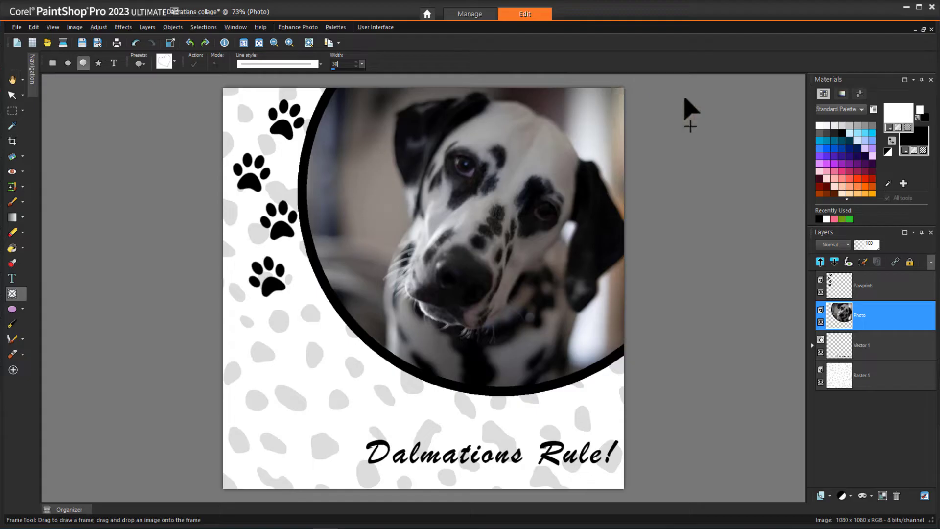
Draw a red heart frame at the lower left and drop the dalmatian photo into it
{"action": "left_click", "coordinate": [865, 179]}
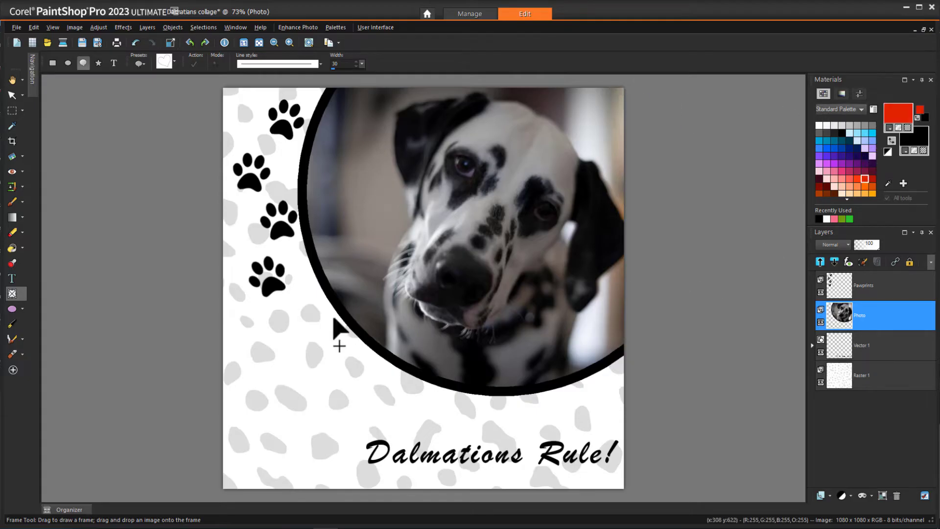
{"action": "left_click_drag", "start_coordinate": [276, 321], "coordinate": [429, 468]}
{"action": "left_click_drag", "start_coordinate": [357, 389], "coordinate": [410, 465]}
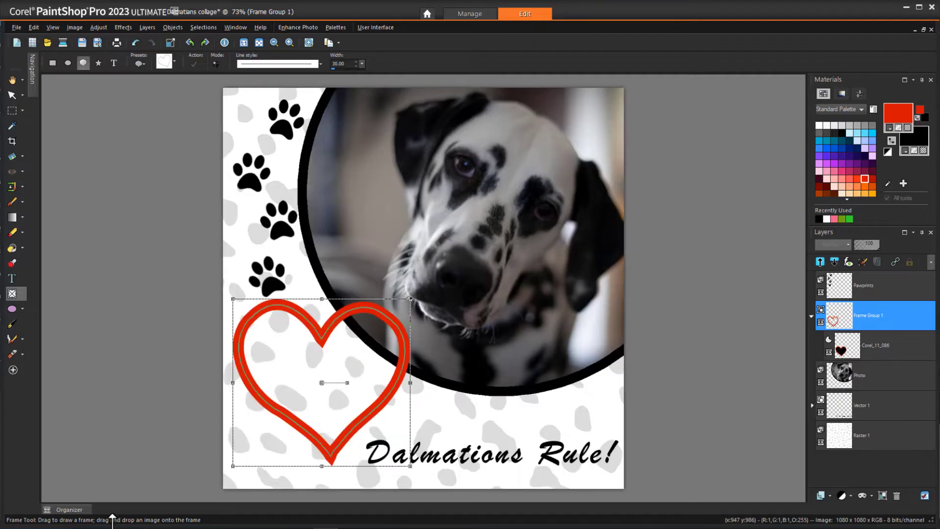
{"action": "left_click", "coordinate": [61, 510]}
{"action": "left_click_drag", "start_coordinate": [86, 483], "coordinate": [306, 367]}
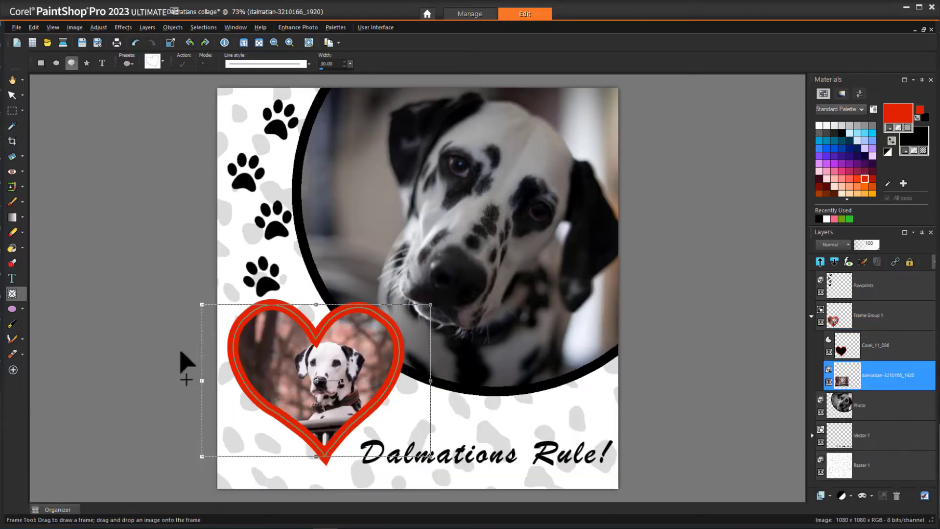
{"action": "key", "text": "s"}
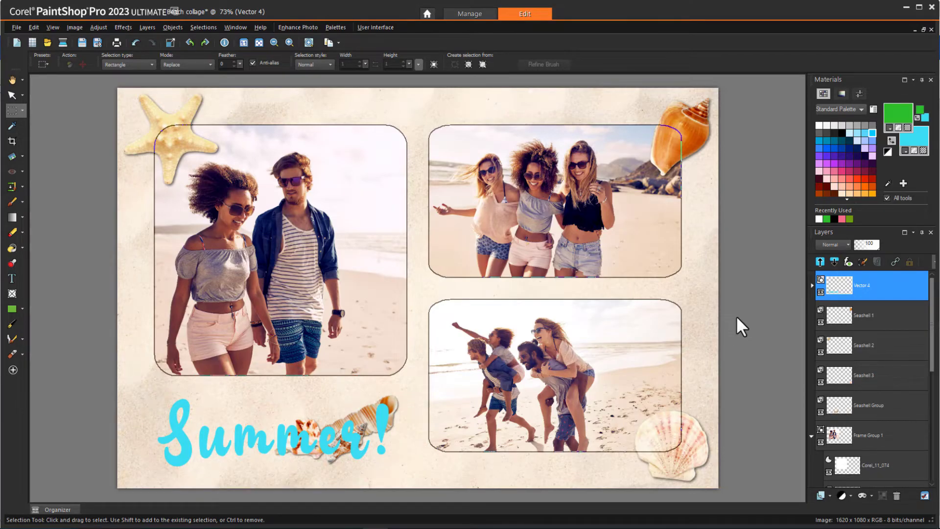
Convert the Summer! text in Vector 4 into a frame object
{"action": "left_click", "coordinate": [812, 285]}
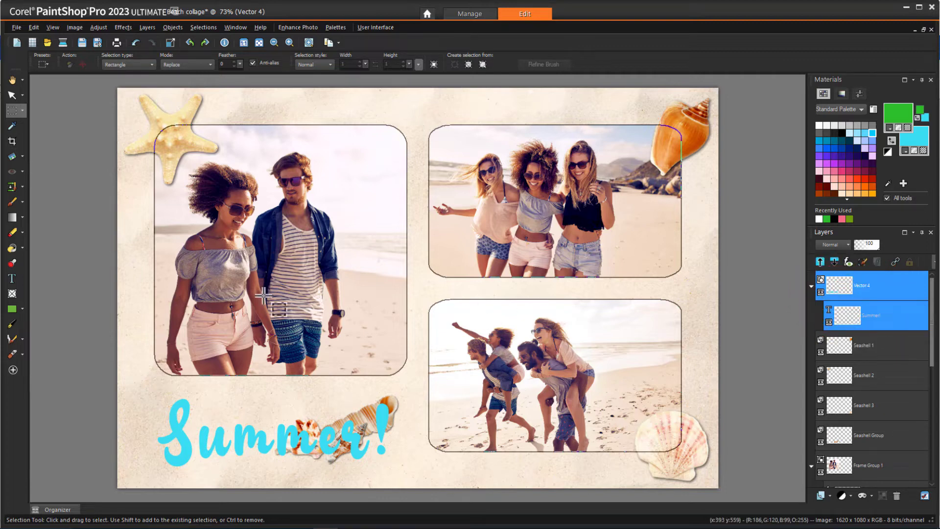
{"action": "left_click", "coordinate": [12, 278]}
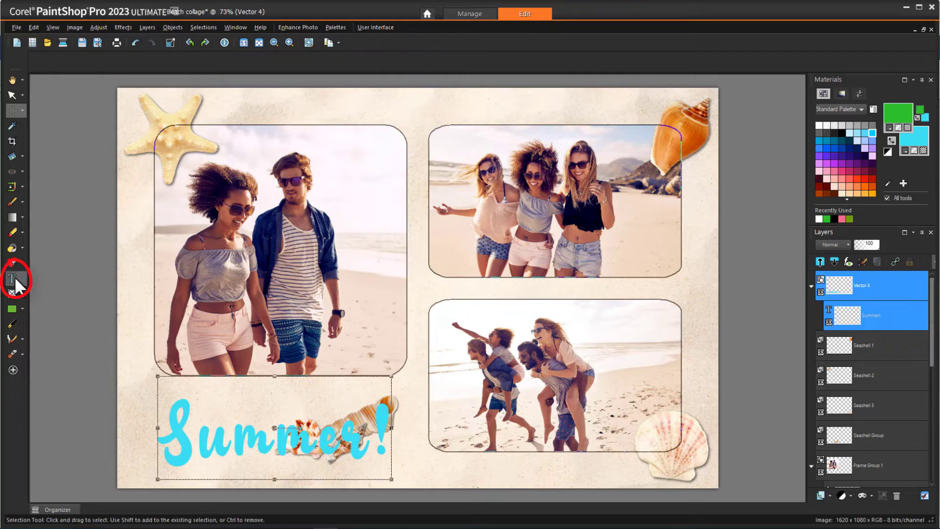
{"action": "right_click", "coordinate": [131, 329]}
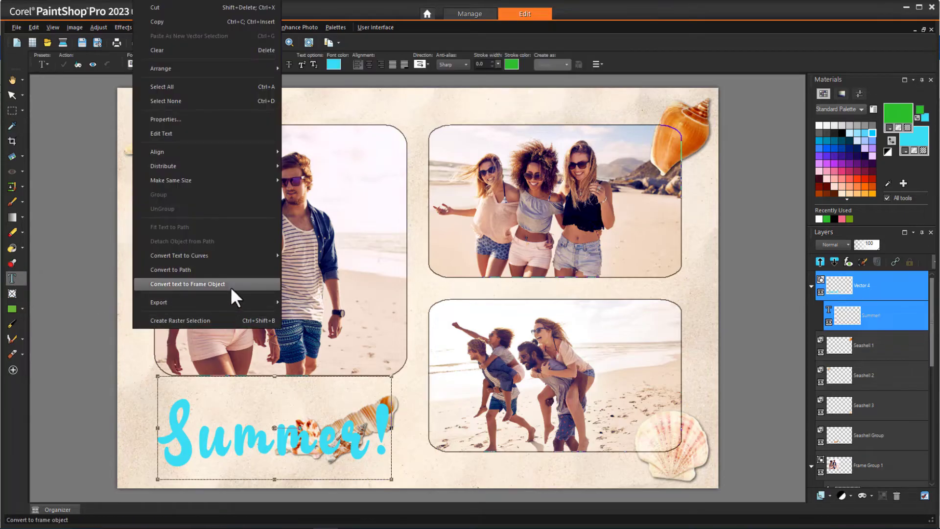
{"action": "left_click", "coordinate": [240, 284]}
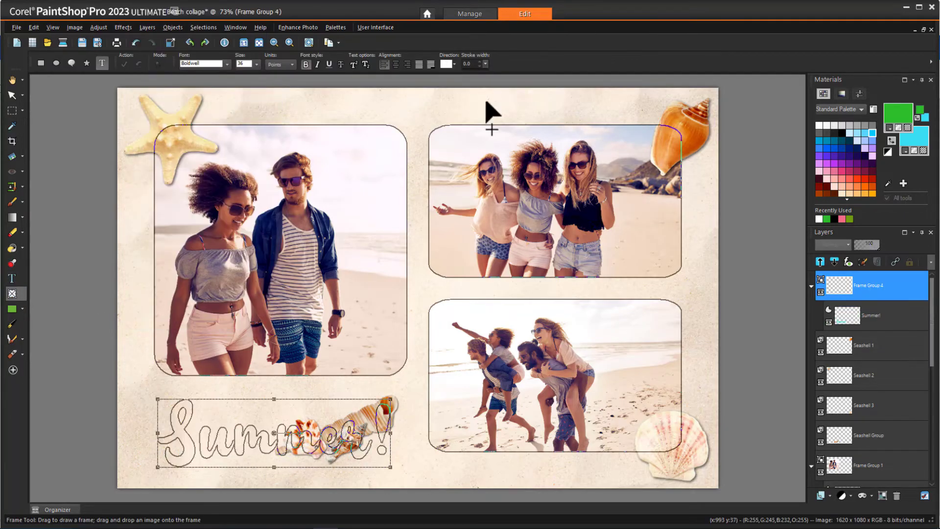
Fill the Summer! letters with the water photo and shift it slightly up-left
{"action": "scroll", "coordinate": [405, 151], "scroll_direction": "down", "scroll_amount": 1}
{"action": "left_click", "coordinate": [57, 509]}
{"action": "left_click_drag", "start_coordinate": [360, 482], "coordinate": [264, 406]}
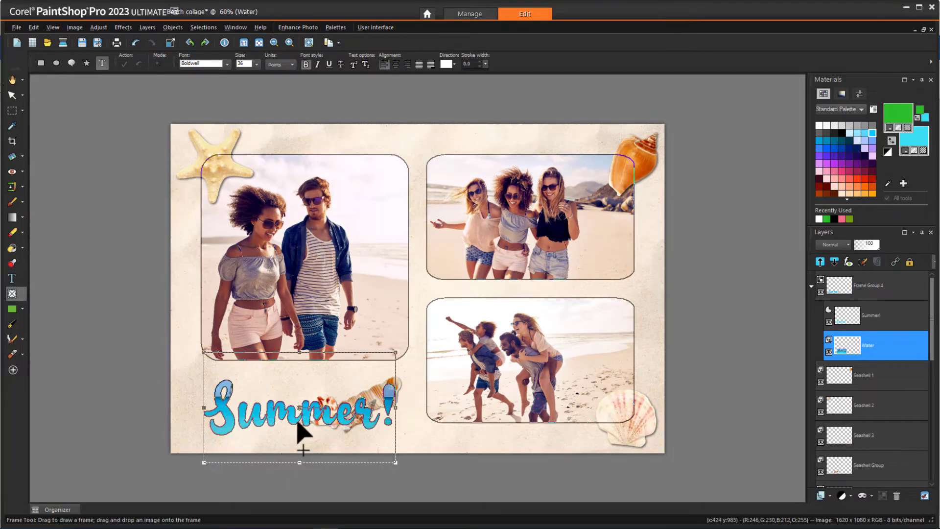
{"action": "left_click", "coordinate": [300, 406]}
{"action": "left_click_drag", "start_coordinate": [300, 399], "coordinate": [296, 392]}
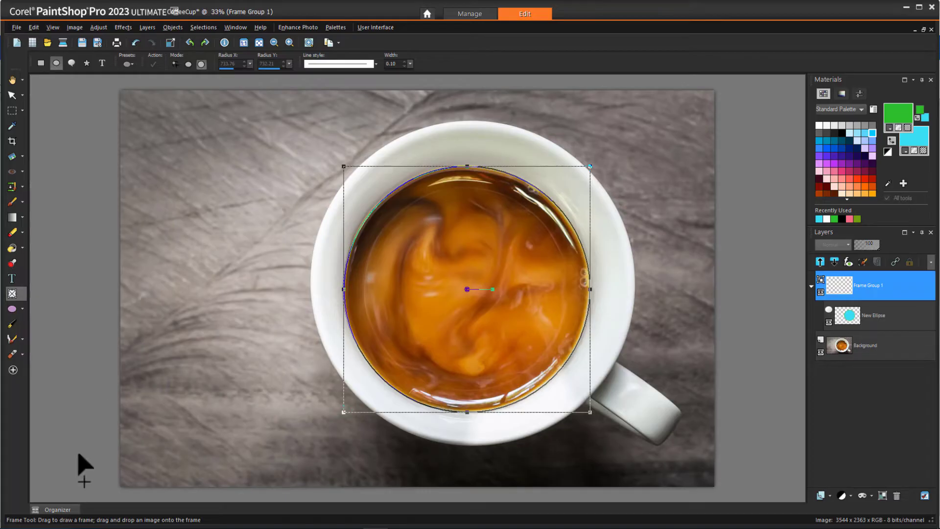
Drop the Sailboat photo from the Organizer into the cup's round frame and set its opacity to 55
{"action": "left_click", "coordinate": [74, 512]}
{"action": "left_click_drag", "start_coordinate": [74, 459], "coordinate": [441, 294]}
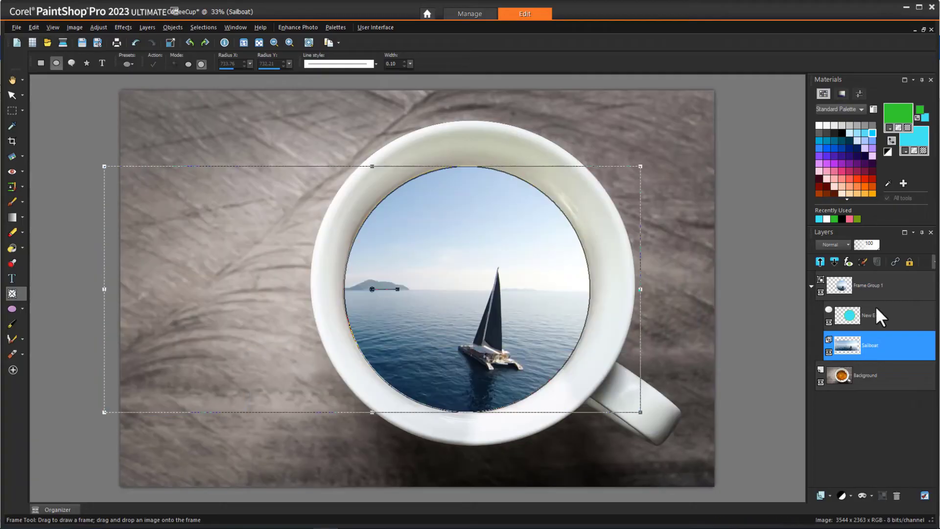
{"action": "left_click", "coordinate": [867, 249]}
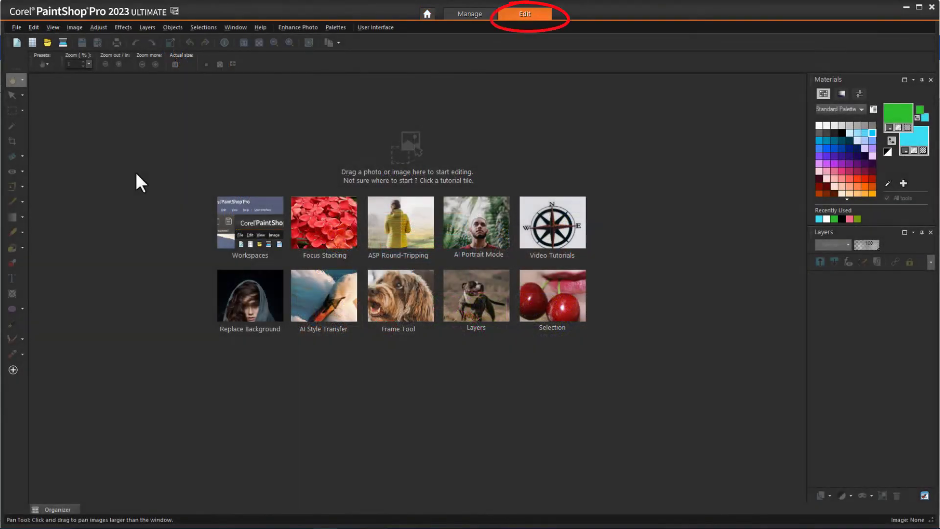
Browse Cards under New From Template, previewing Wedding Card 04 and Vintage Card 02
{"action": "left_click", "coordinate": [16, 26]}
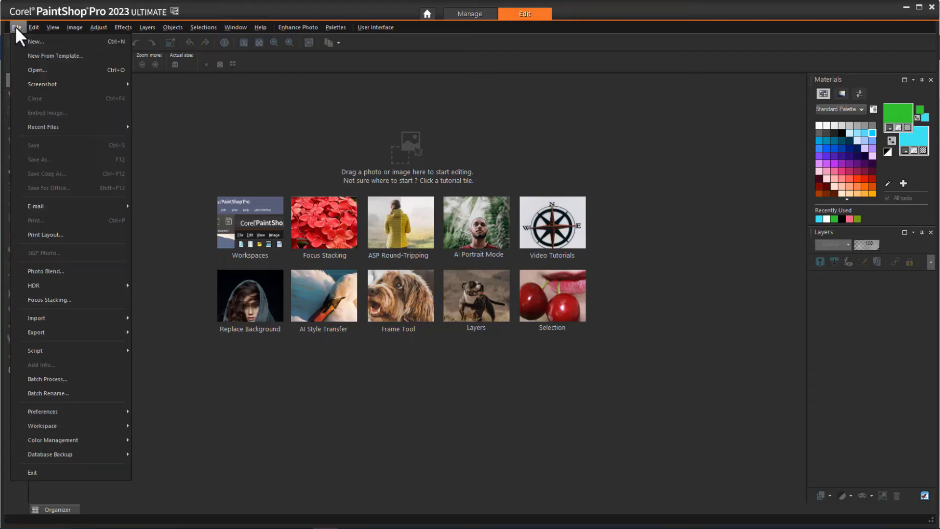
{"action": "left_click", "coordinate": [95, 41]}
{"action": "left_click", "coordinate": [308, 113]}
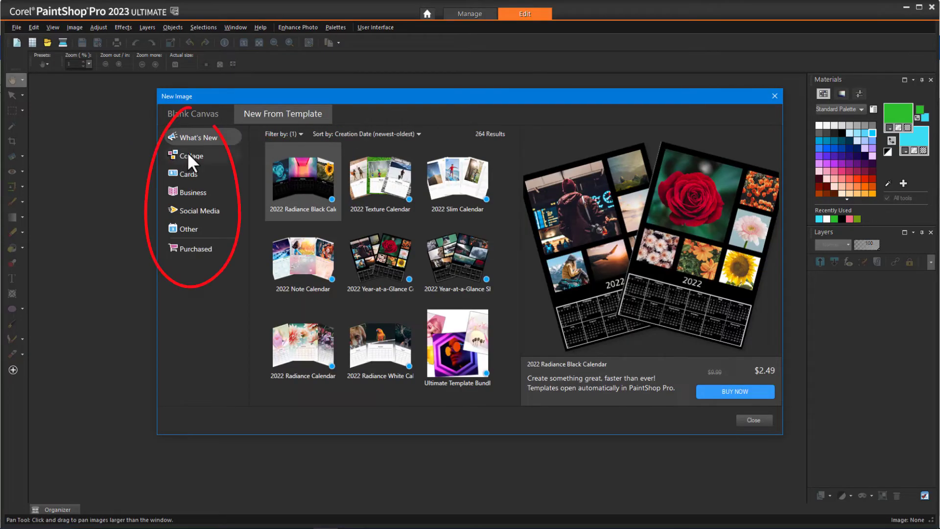
{"action": "left_click", "coordinate": [192, 175]}
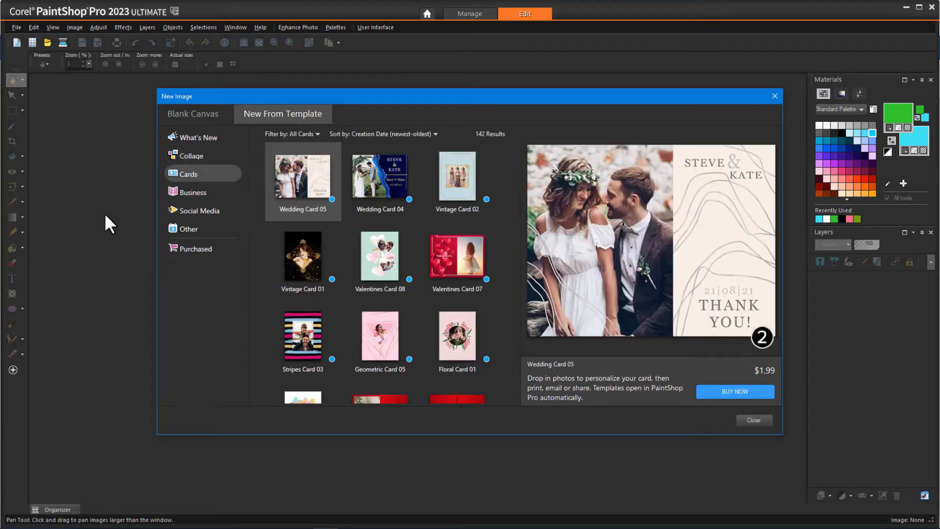
{"action": "left_click", "coordinate": [384, 182]}
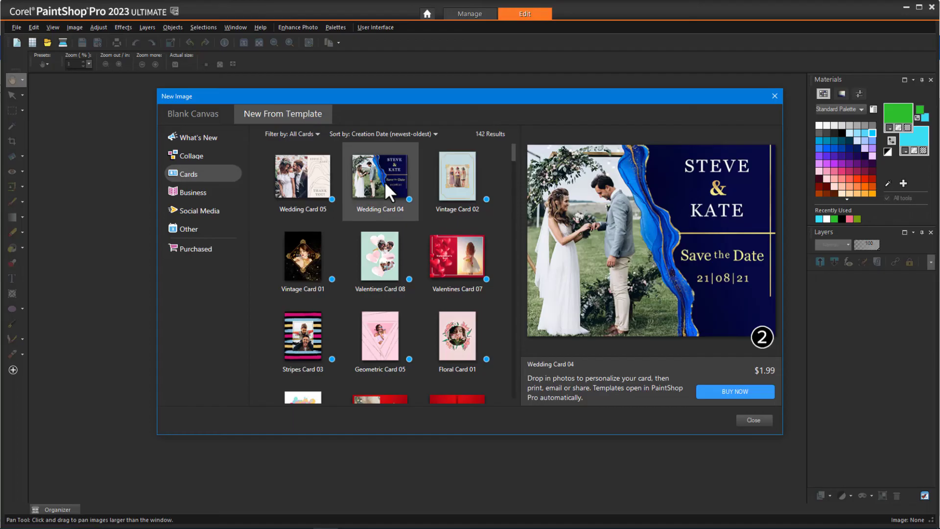
{"action": "left_click", "coordinate": [470, 181]}
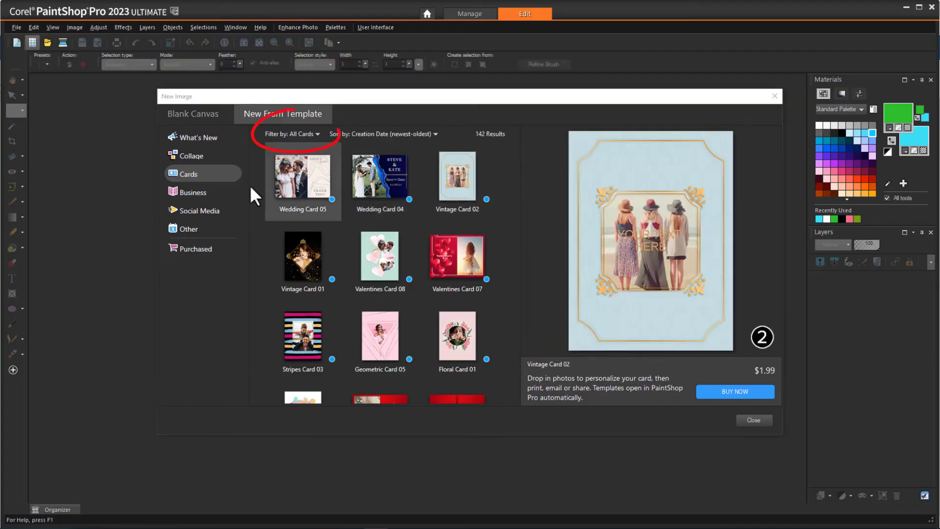
Filter cards to Holidays, sort by lowest price, then download and open free Spring 01
{"action": "left_click", "coordinate": [317, 134]}
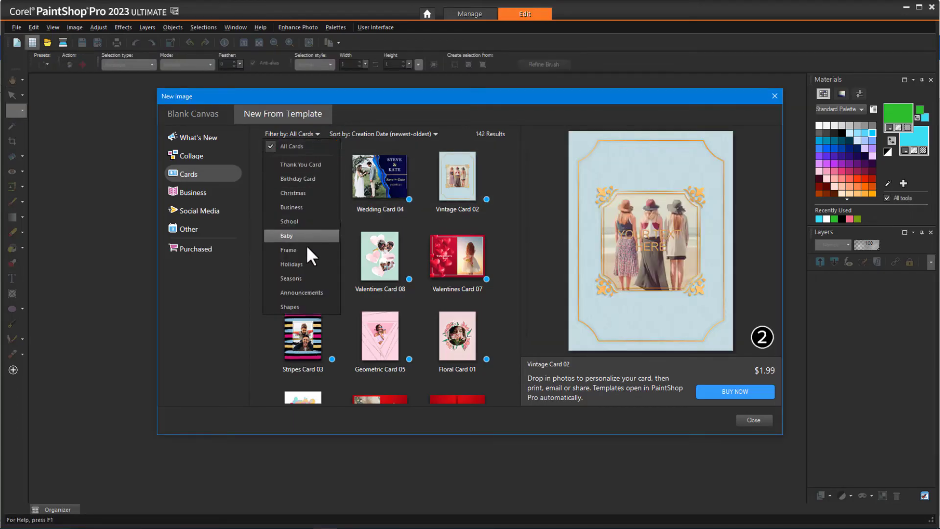
{"action": "left_click", "coordinate": [315, 264]}
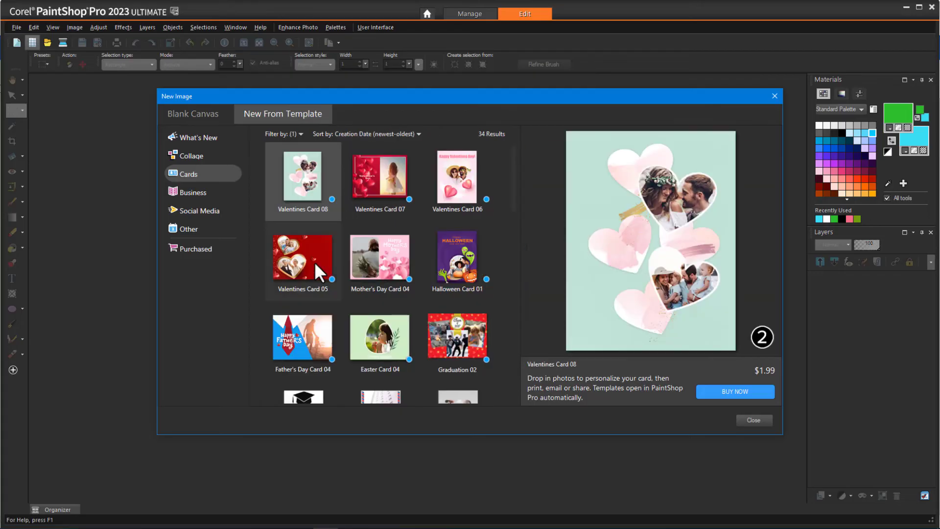
{"action": "left_click", "coordinate": [419, 134]}
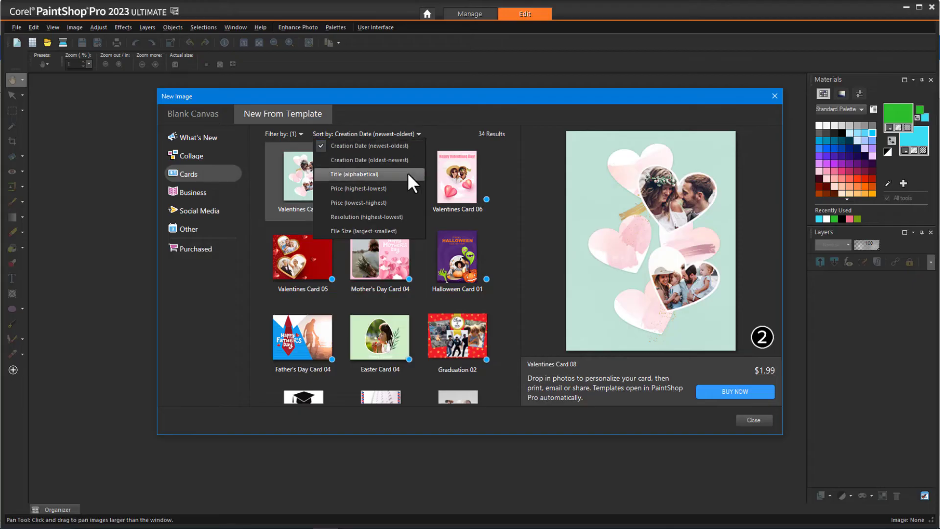
{"action": "left_click", "coordinate": [404, 203]}
{"action": "left_click", "coordinate": [460, 273]}
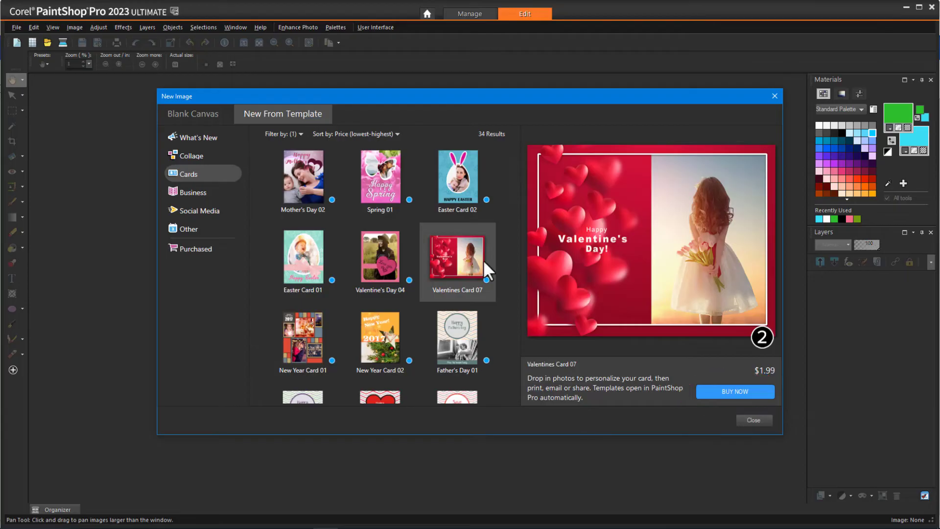
{"action": "left_click", "coordinate": [398, 204]}
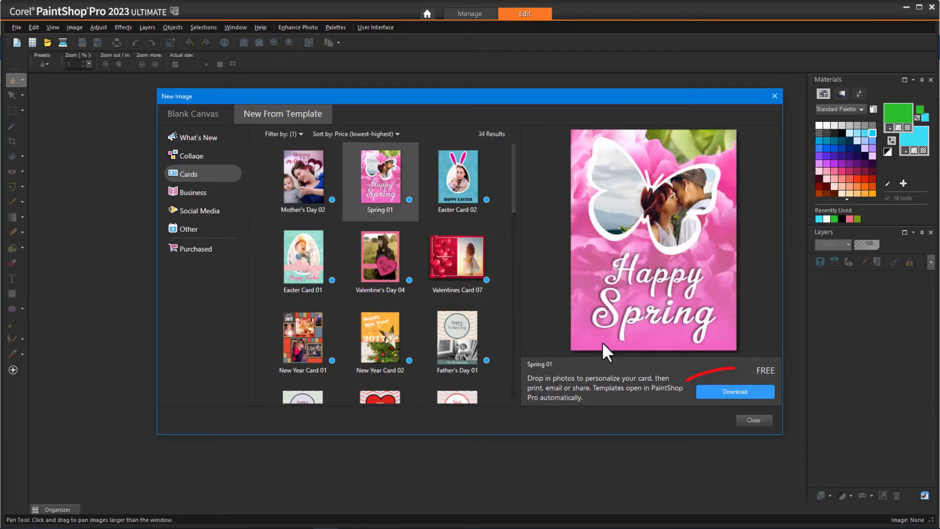
{"action": "left_click", "coordinate": [740, 392]}
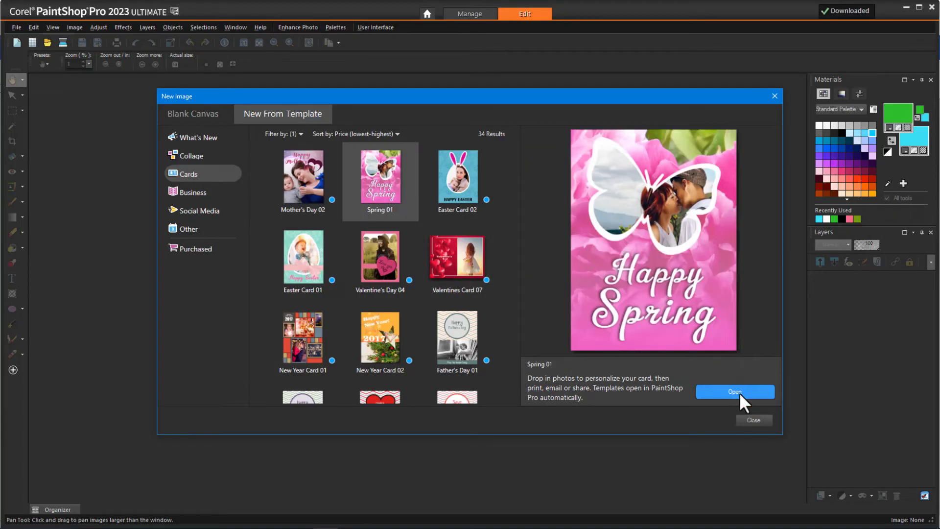
{"action": "left_click", "coordinate": [740, 392]}
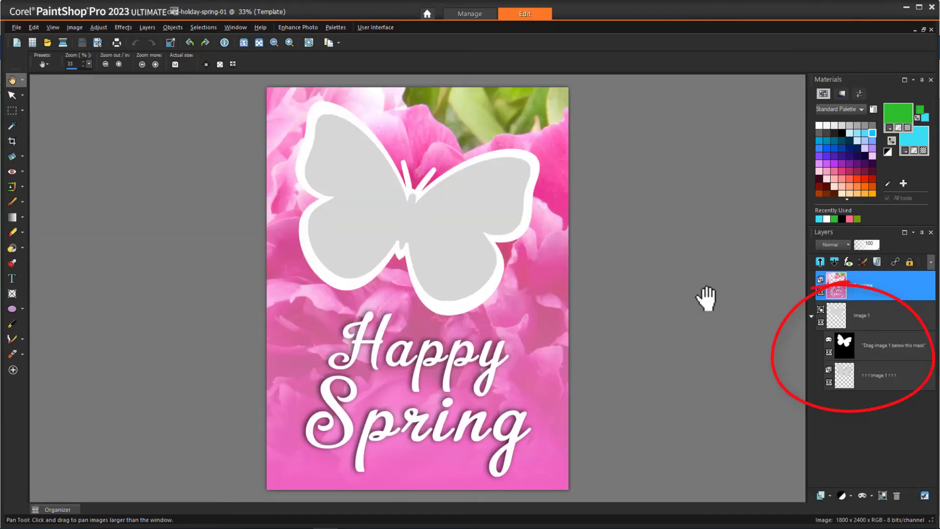
Drop the spring flowers photo into the butterfly mask, then reposition and enlarge it to cover the shape
{"action": "left_click_drag", "start_coordinate": [310, 313], "coordinate": [895, 361]}
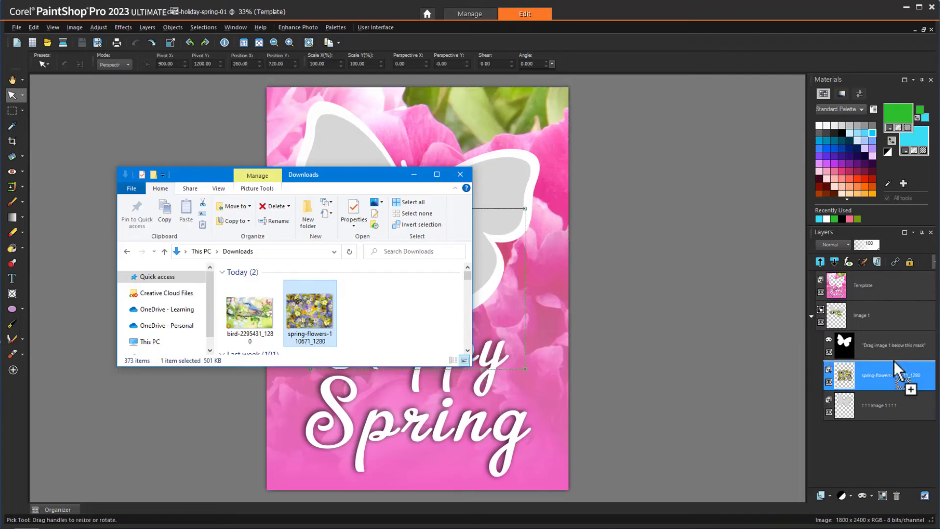
{"action": "left_click", "coordinate": [414, 175]}
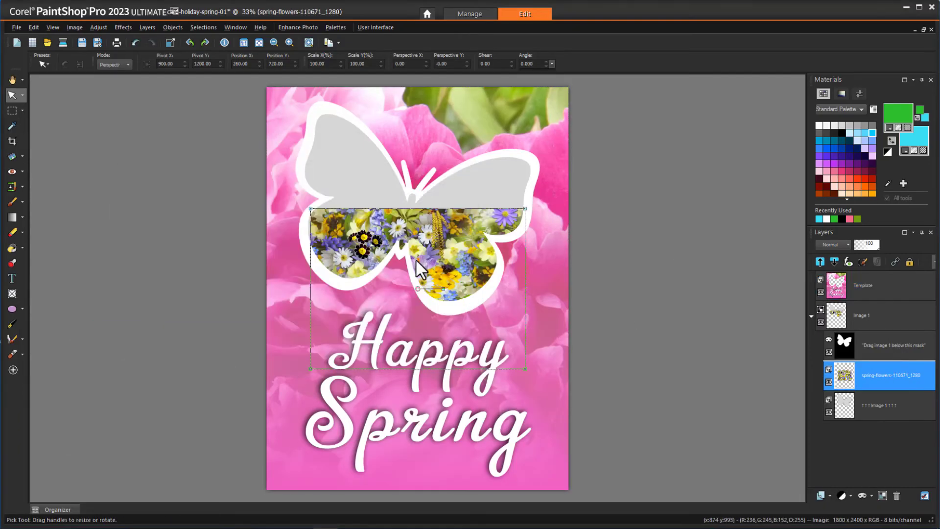
{"action": "left_click_drag", "start_coordinate": [418, 288], "coordinate": [402, 188]}
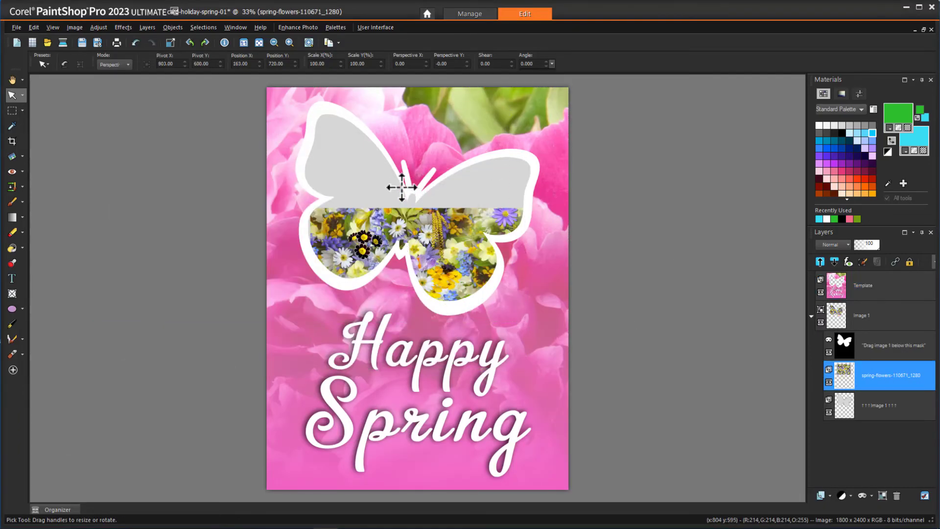
{"action": "left_click_drag", "start_coordinate": [508, 266], "coordinate": [585, 321]}
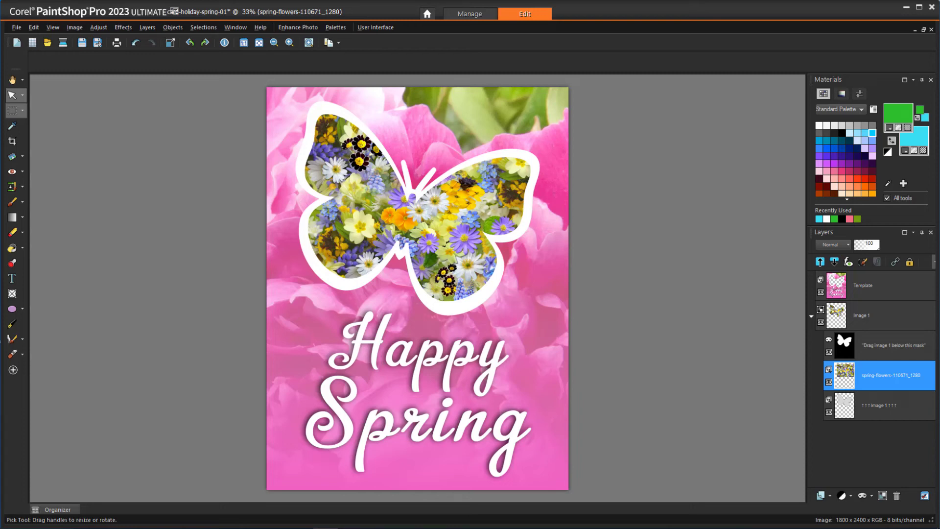
Switch to the Selection tool, then start Save As and list the Save as type formats
{"action": "key", "text": "s"}
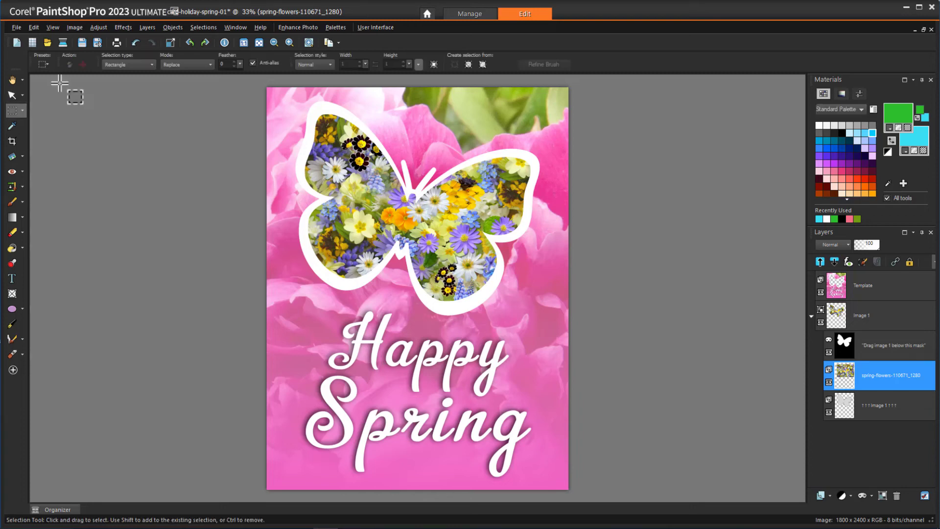
{"action": "left_click", "coordinate": [16, 27]}
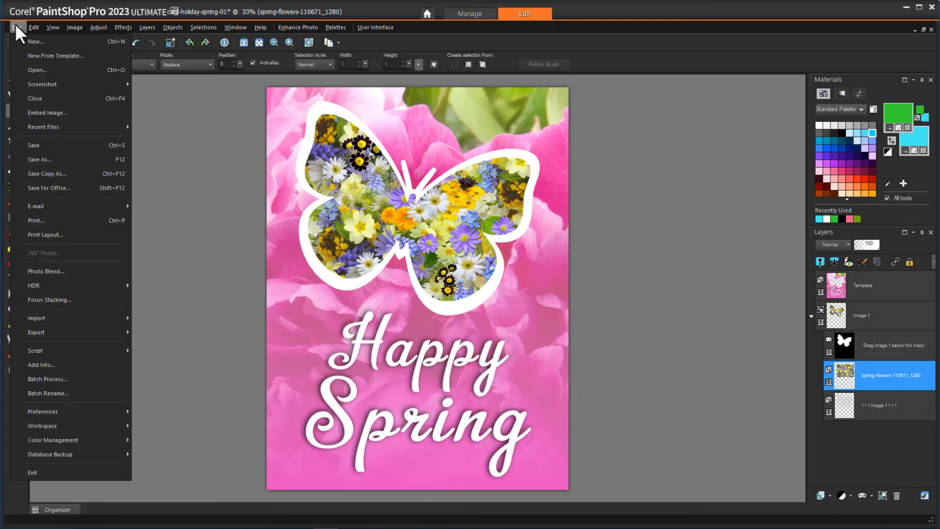
{"action": "left_click", "coordinate": [83, 159]}
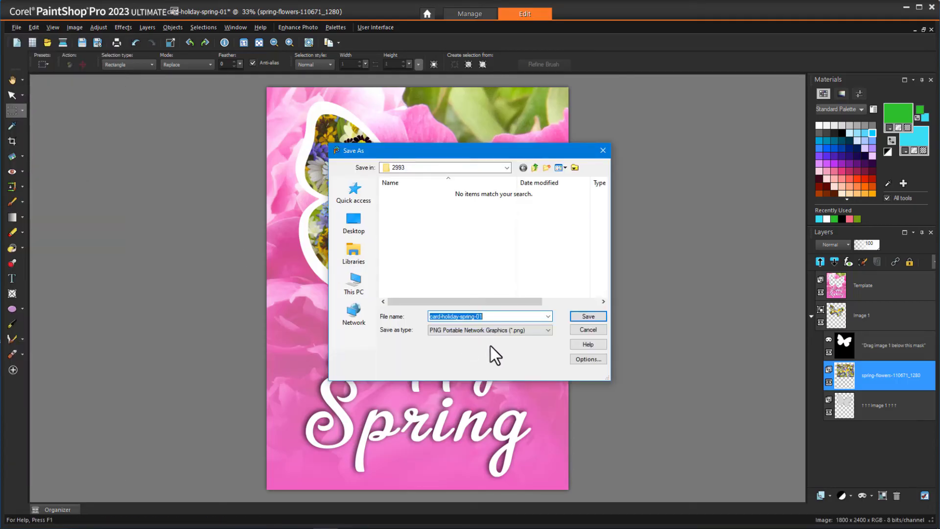
{"action": "left_click", "coordinate": [549, 331]}
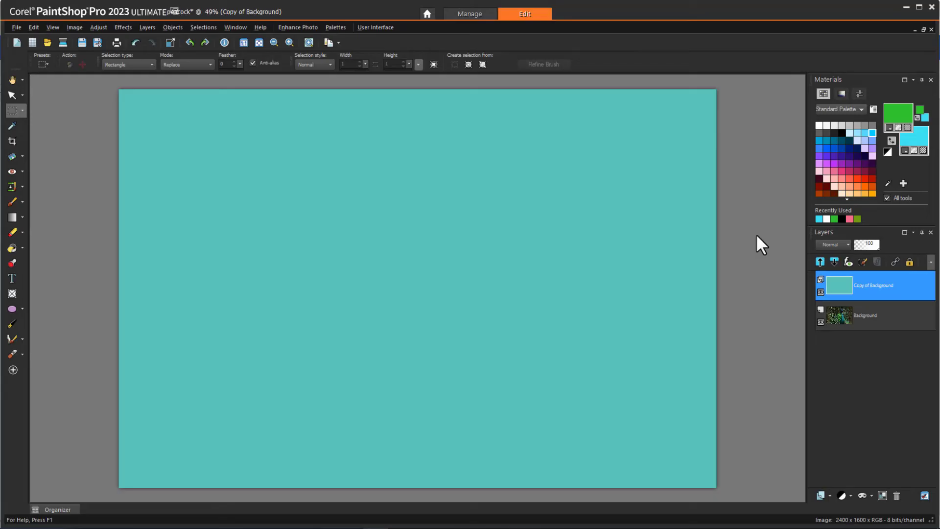
Preview blend modes such as Darken for the teal layer, then open the View menu in Oh snap!
{"action": "left_click", "coordinate": [849, 243]}
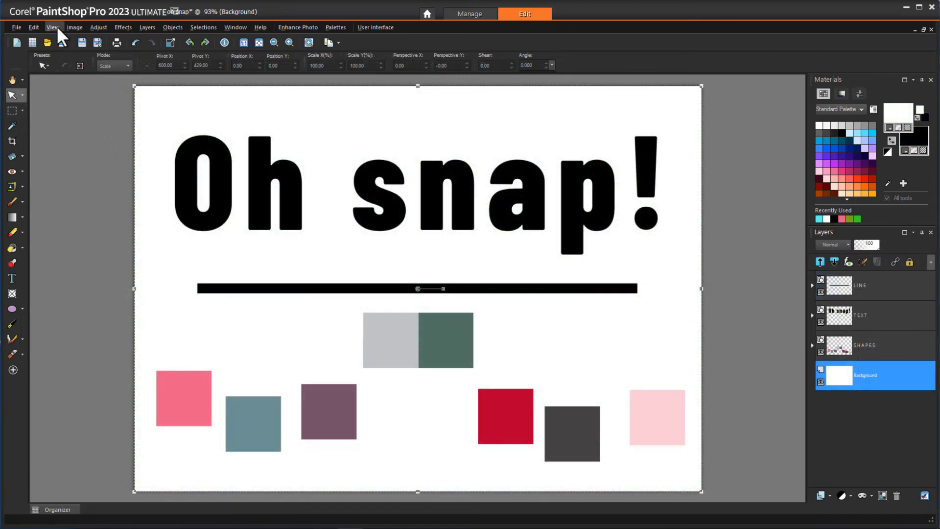
{"action": "left_click", "coordinate": [57, 28]}
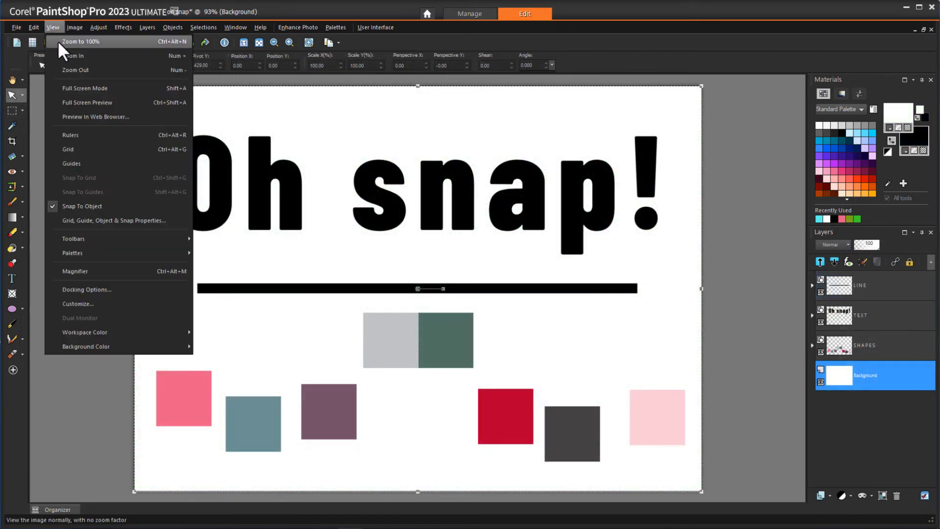
Enable Snap To Object, snap the purple and red squares into the row, and move it under the line
{"action": "left_click", "coordinate": [114, 206]}
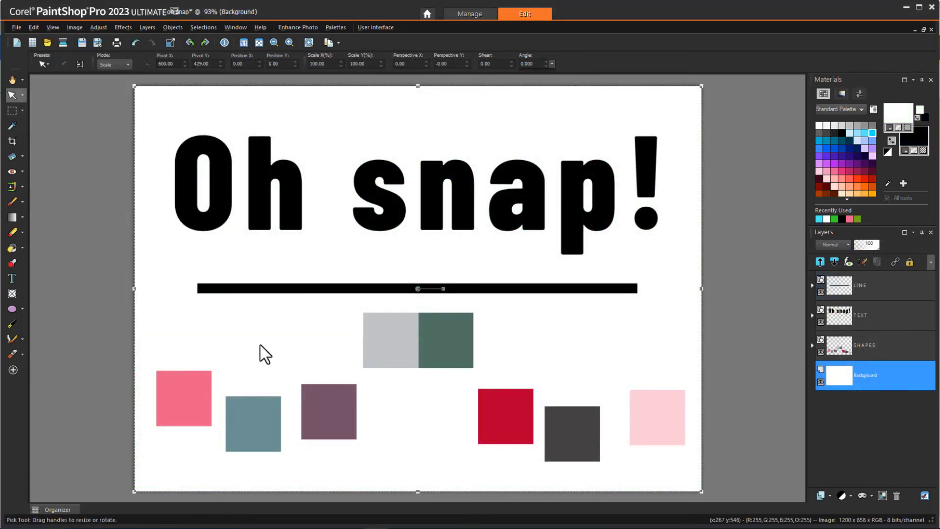
{"action": "left_click", "coordinate": [312, 395]}
{"action": "left_click_drag", "start_coordinate": [323, 395], "coordinate": [330, 335]}
{"action": "left_click", "coordinate": [499, 420]}
{"action": "left_click_drag", "start_coordinate": [507, 417], "coordinate": [507, 337]}
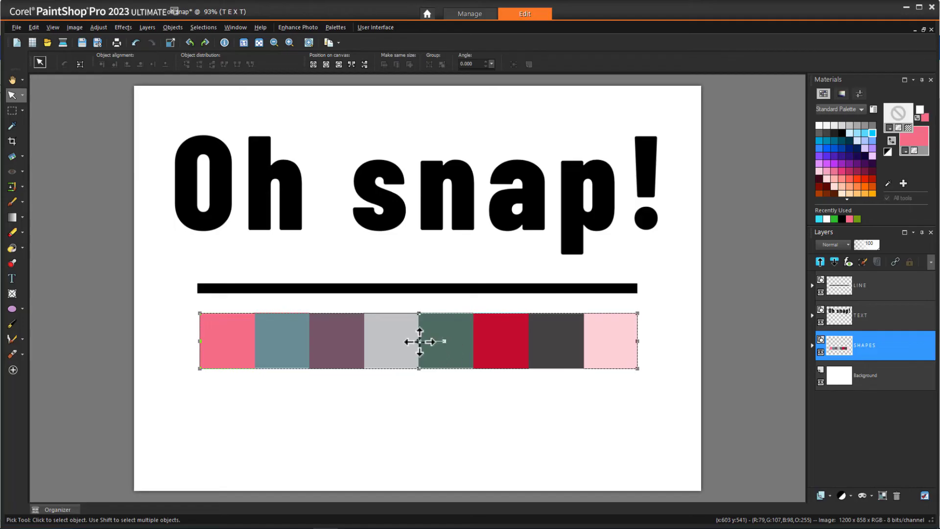
{"action": "key", "text": "ctrl+shift+a"}
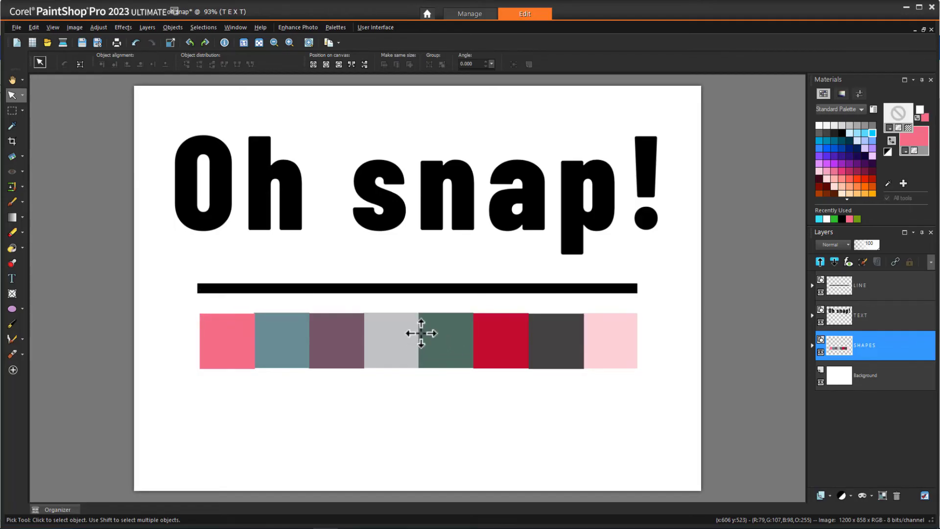
{"action": "left_click_drag", "start_coordinate": [421, 333], "coordinate": [421, 334]}
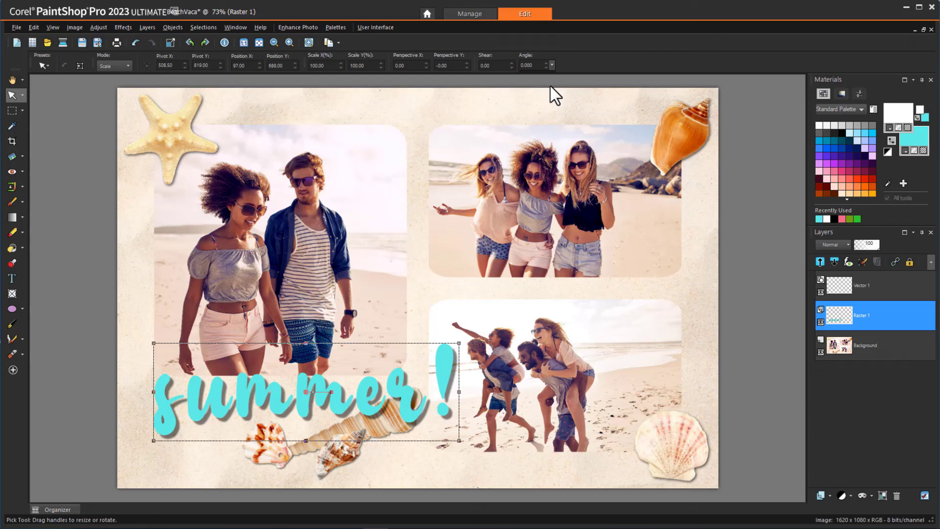
Enter 345 in the options bar Angle field for the summer! lettering
{"action": "left_click", "coordinate": [536, 65]}
{"action": "type", "text": "345"}
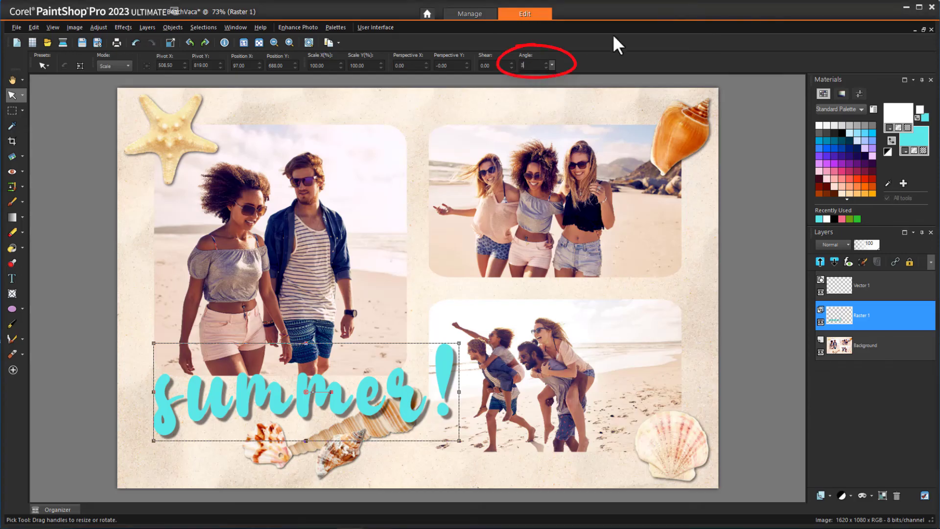
{"action": "key", "text": "Return"}
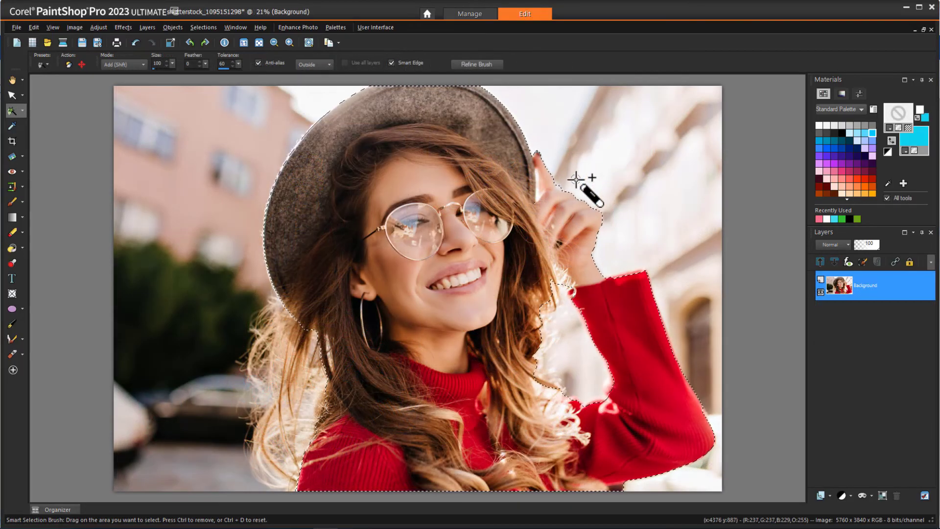
Zoom in and paint with the Refine Brush along the edge of the raised fingertip
{"action": "scroll", "coordinate": [577, 180], "scroll_direction": "up", "scroll_amount": 4}
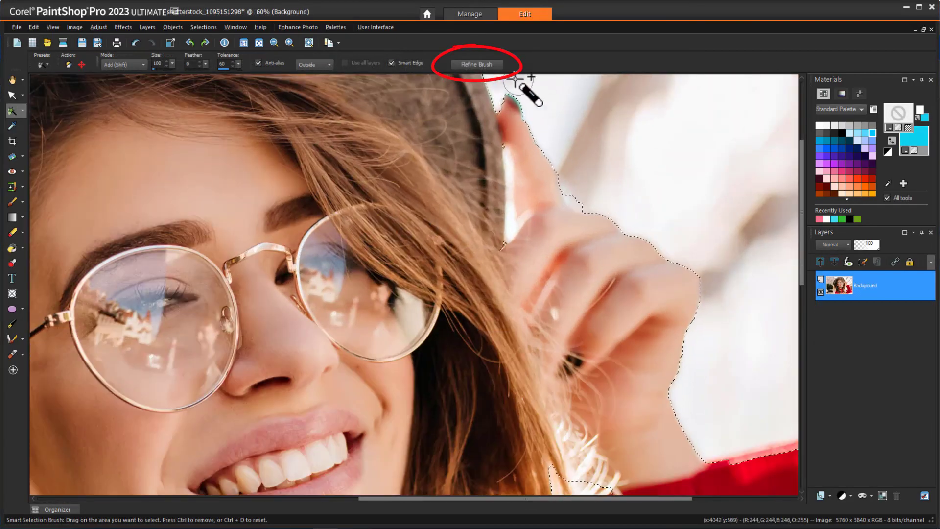
{"action": "left_click", "coordinate": [491, 64]}
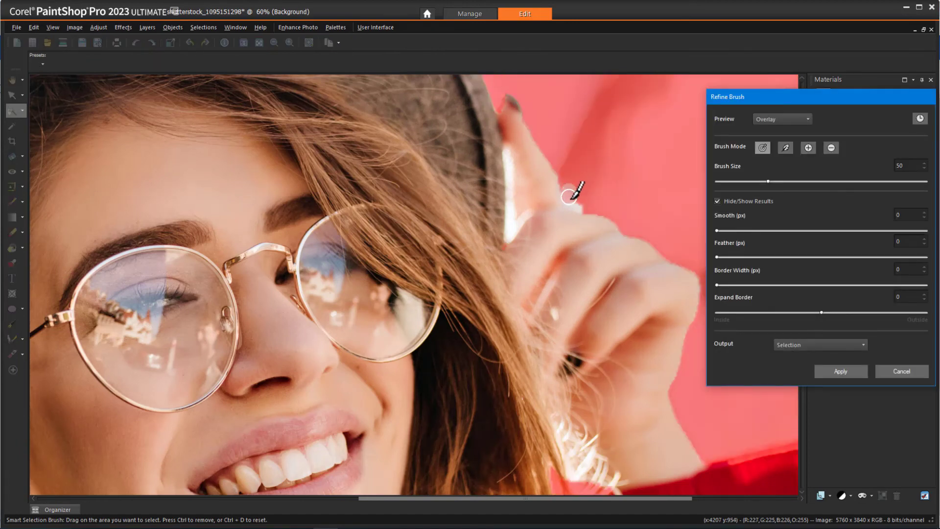
{"action": "mouse_move", "coordinate": [584, 198]}
{"action": "left_mouse_down"}
{"action": "mouse_move", "coordinate": [594, 197]}
{"action": "mouse_move", "coordinate": [580, 189]}
{"action": "mouse_move", "coordinate": [586, 206]}
{"action": "mouse_move", "coordinate": [601, 189]}
{"action": "left_mouse_up"}
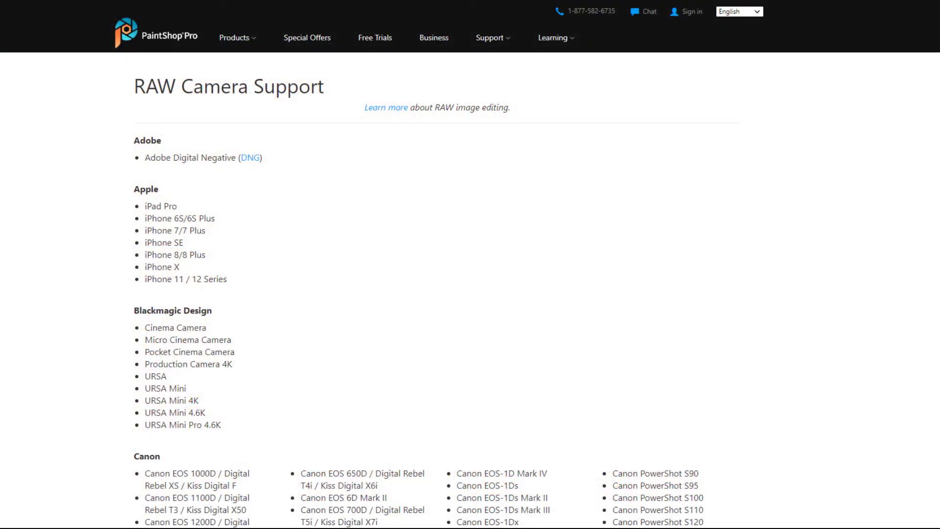
Scroll the RAW Camera Support page past Fujifilm, Leica and Panasonic down to the Sony section
{"action": "scroll", "coordinate": [471, 294], "scroll_direction": "down", "scroll_amount": 15}
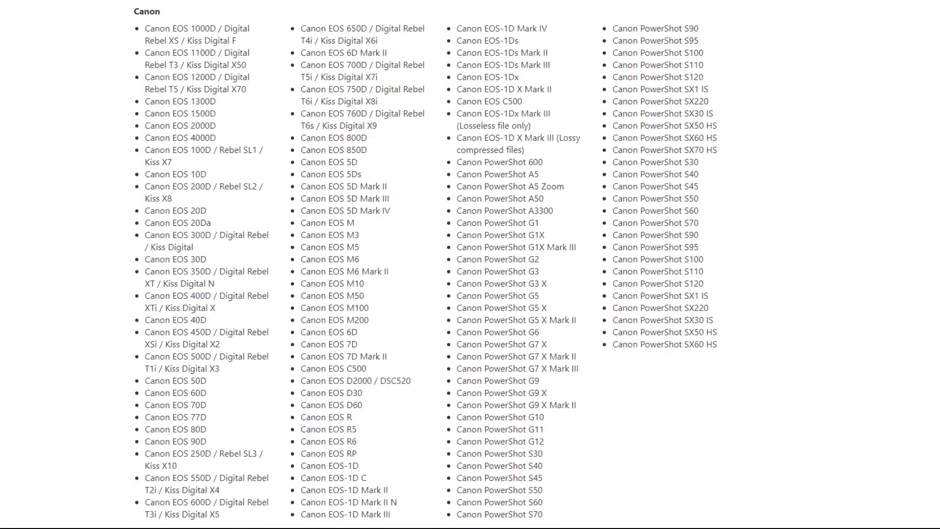
{"action": "scroll", "coordinate": [470, 294], "scroll_direction": "down", "scroll_amount": 17}
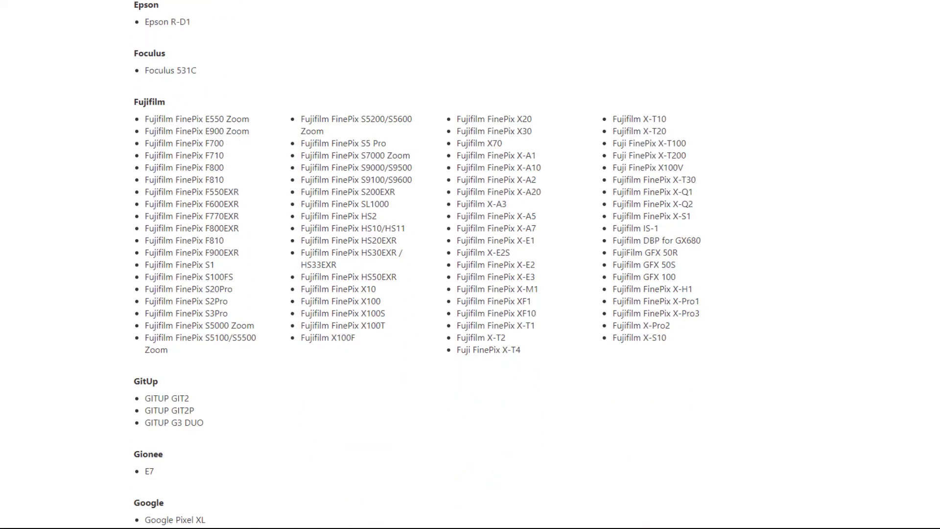
{"action": "scroll", "coordinate": [470, 294], "scroll_direction": "down", "scroll_amount": 18}
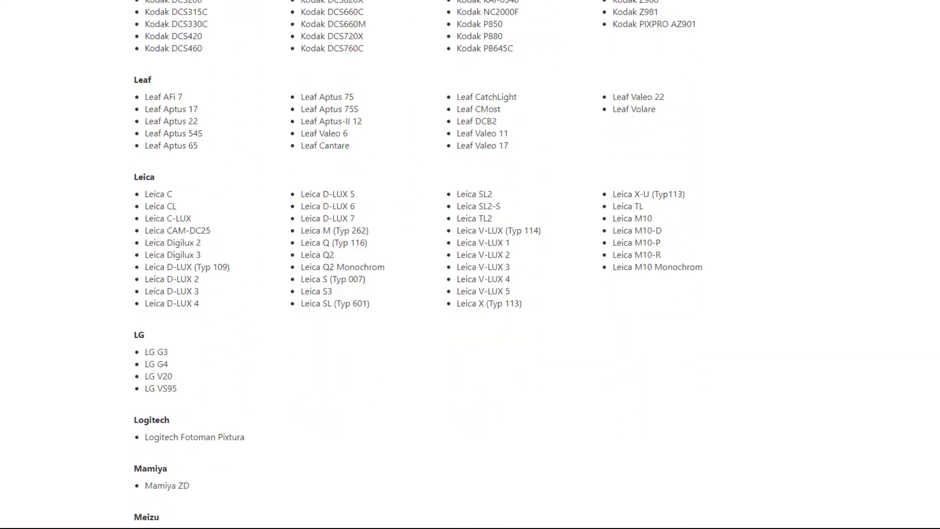
{"action": "scroll", "coordinate": [470, 293], "scroll_direction": "down", "scroll_amount": 18}
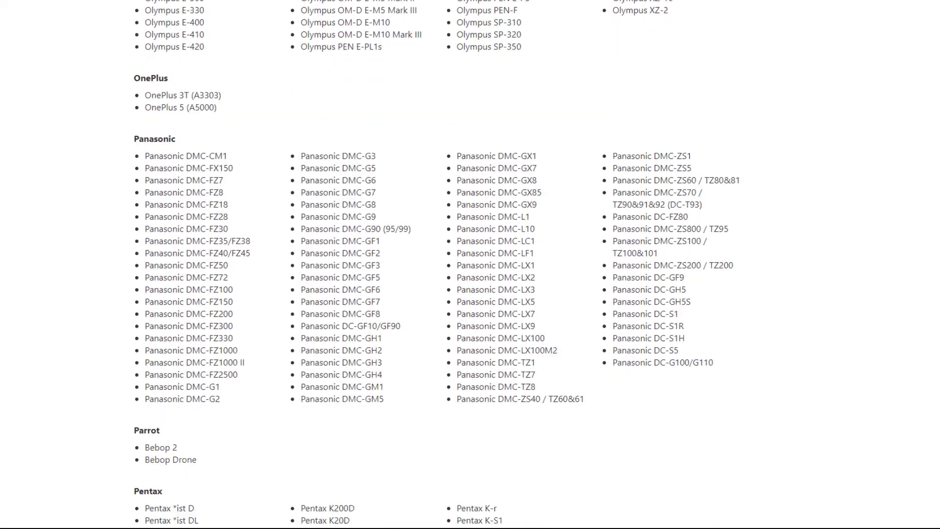
{"action": "scroll", "coordinate": [470, 294], "scroll_direction": "down", "scroll_amount": 18}
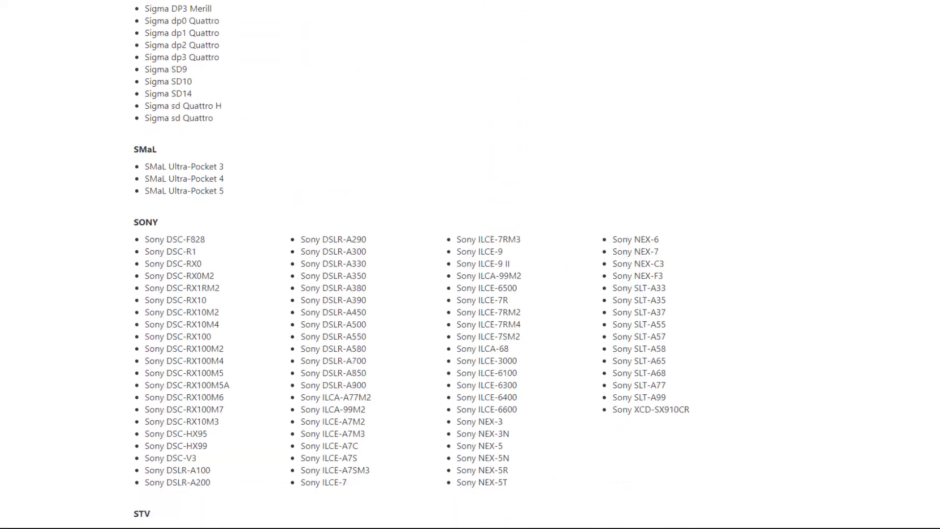